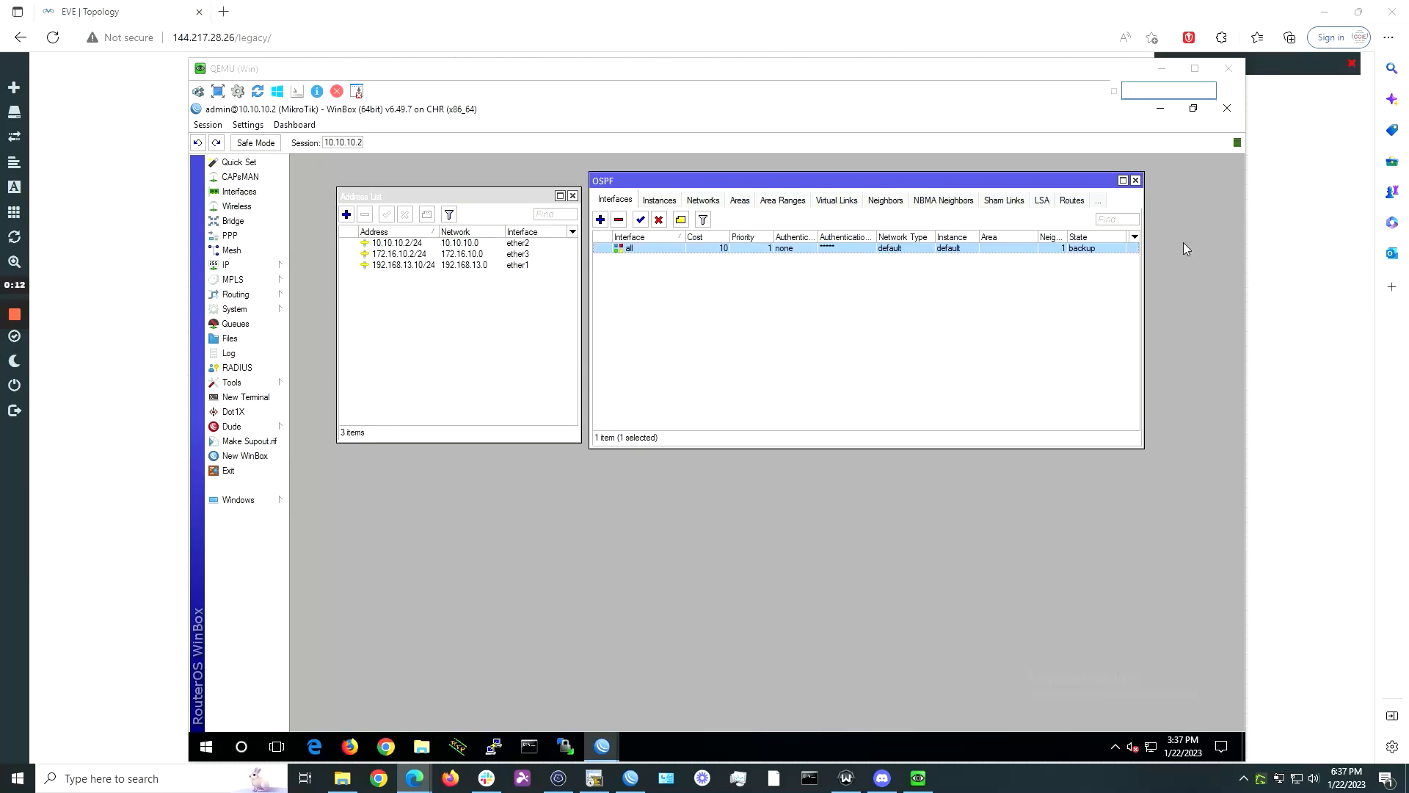
Close the Address List and OSPF windows, and view the network topology in the EVE browser page before returning to the router session.
drag(522, 202, 518, 209)
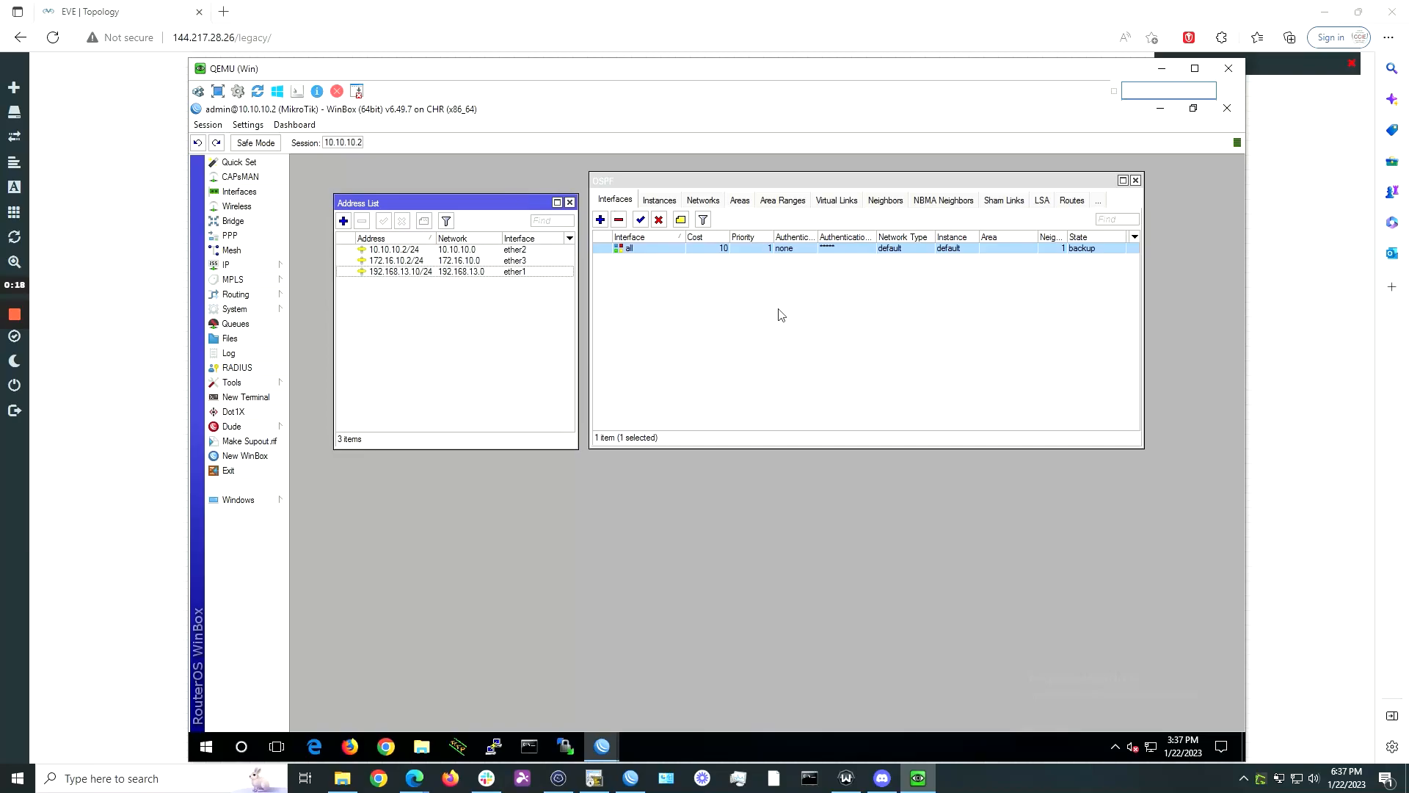
click(570, 203)
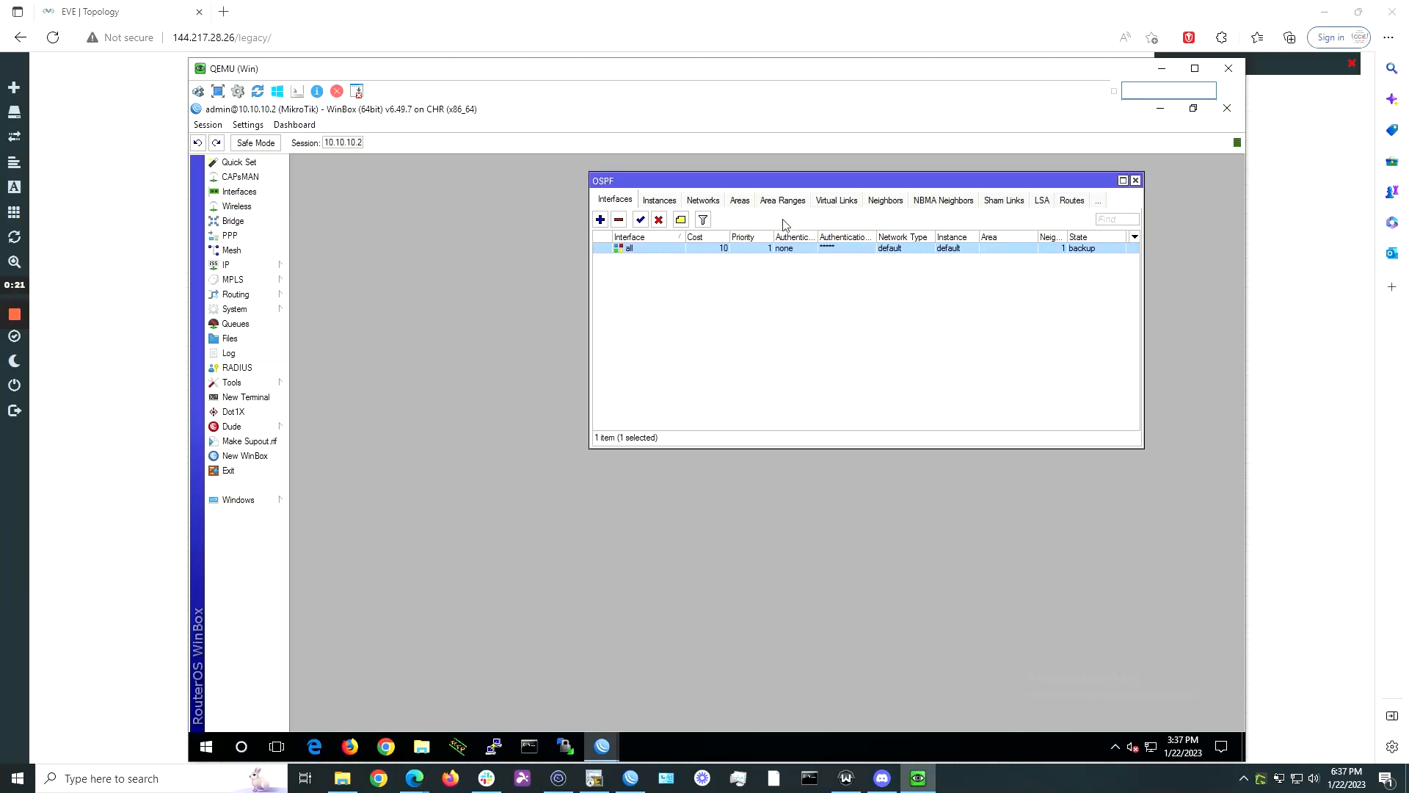
click(1135, 180)
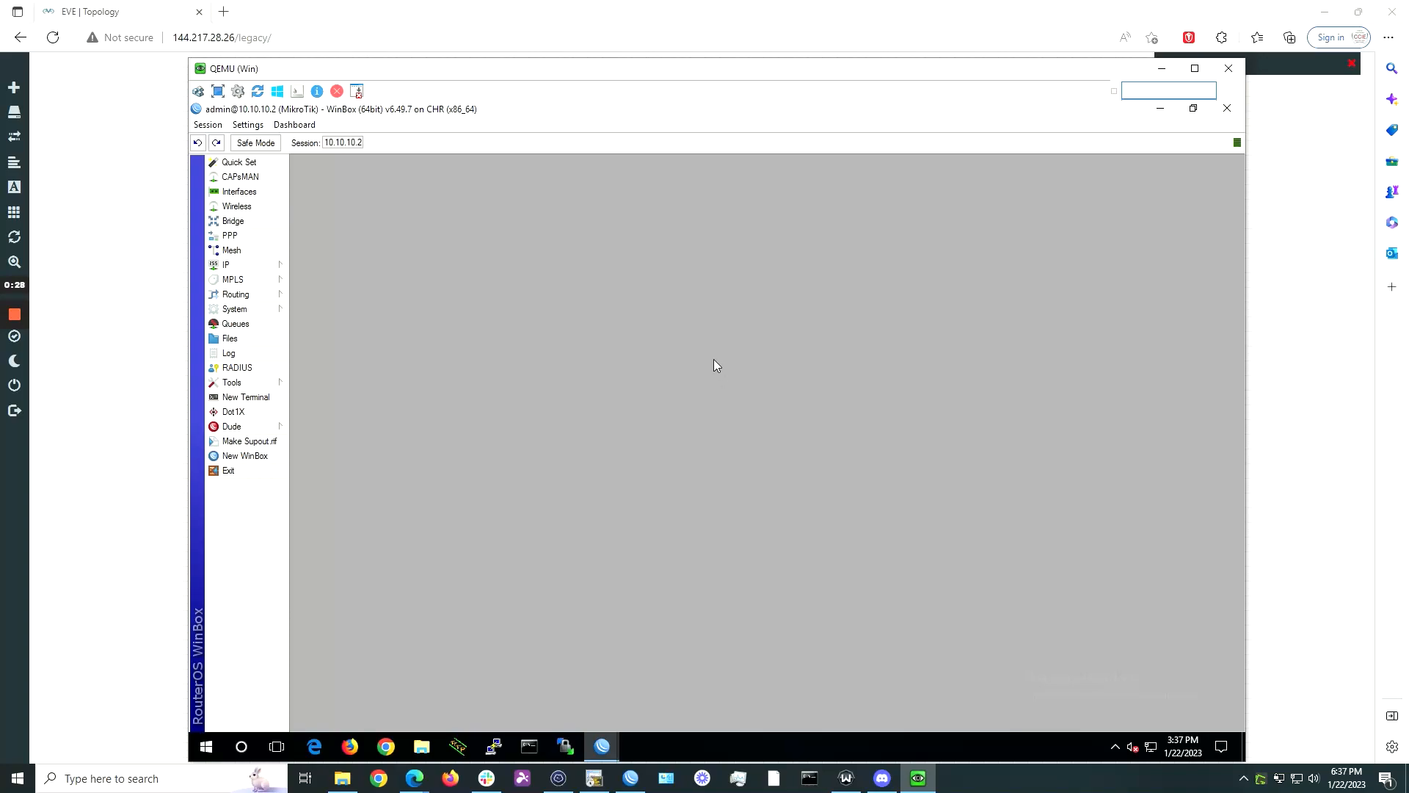
click(1310, 184)
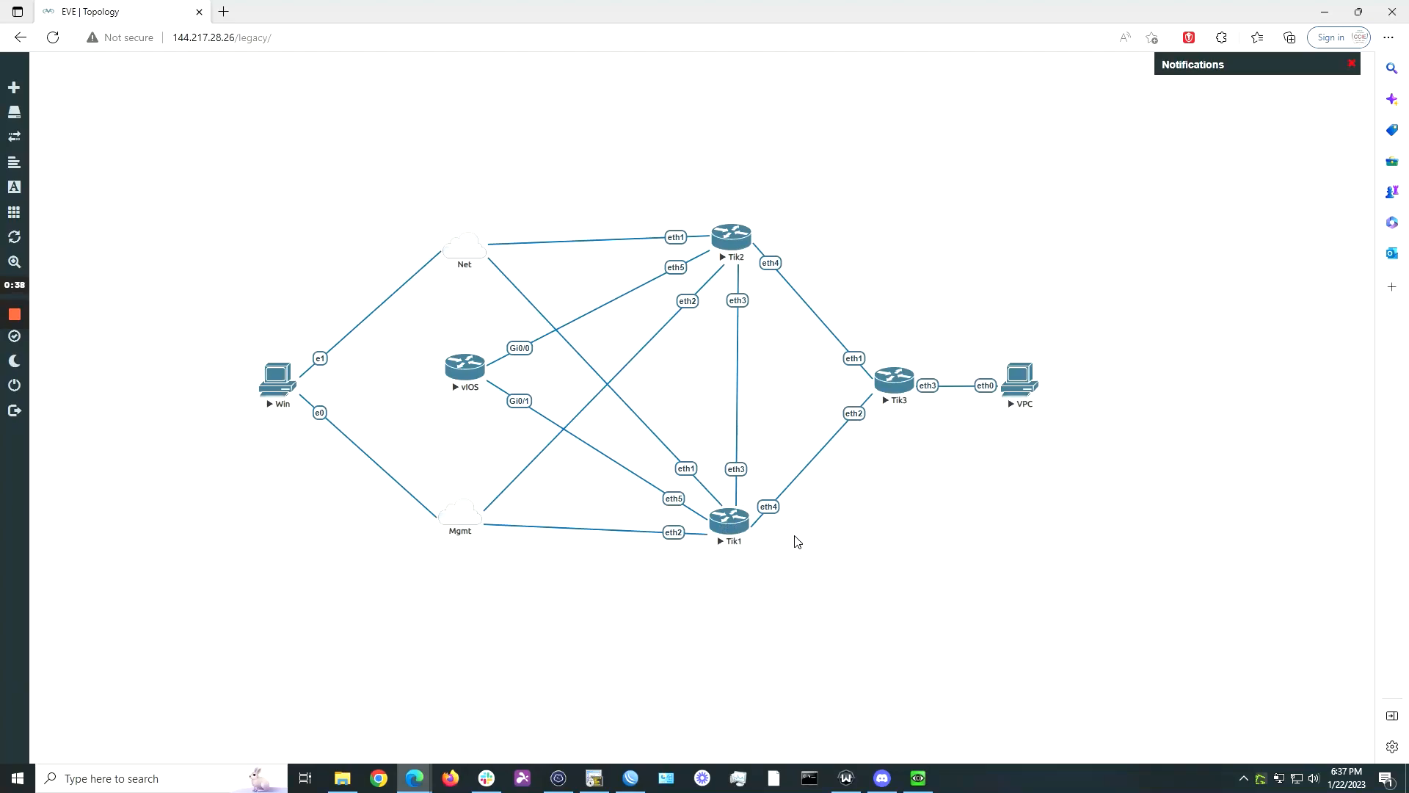
click(918, 778)
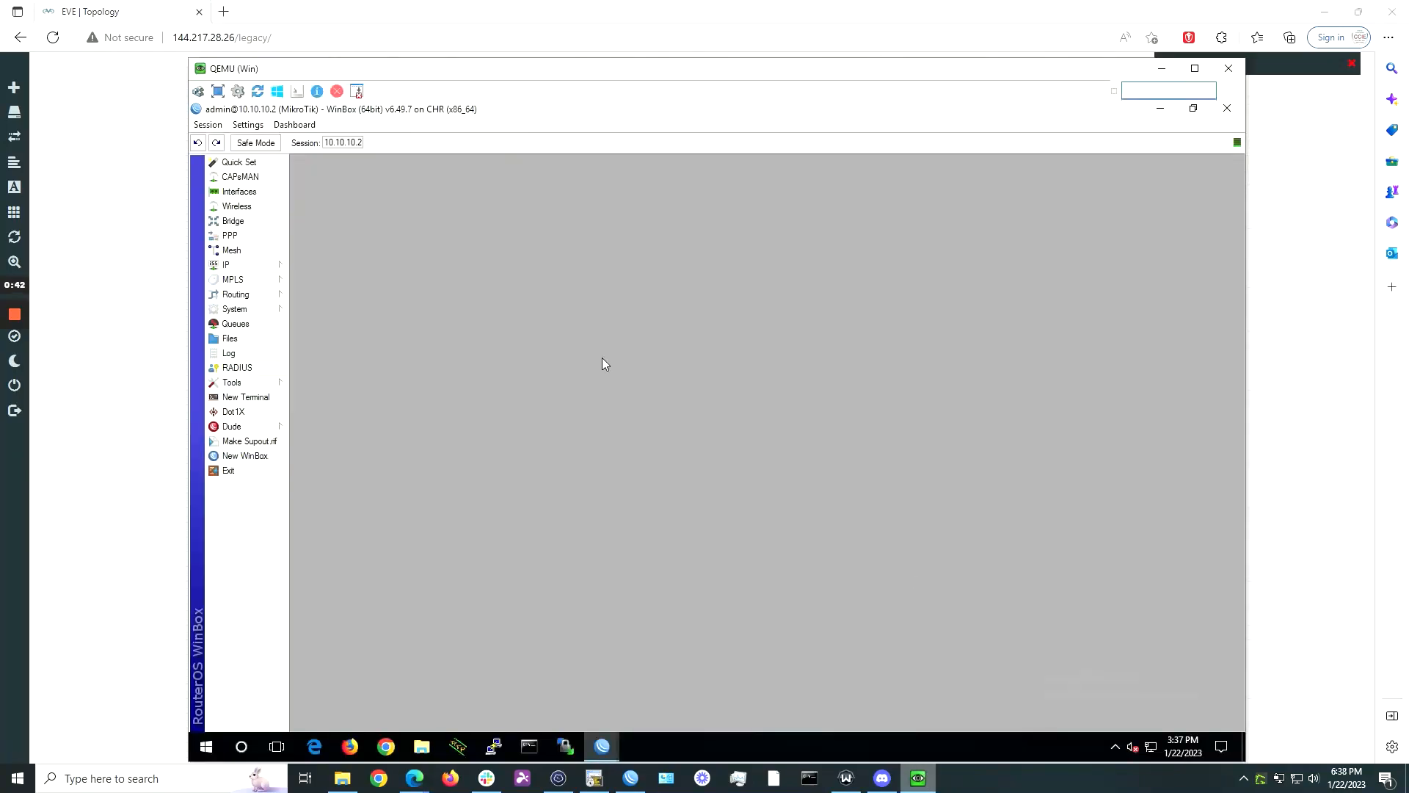
Open the router's OSPF settings and change the existing interface entry to ether3.
click(242, 294)
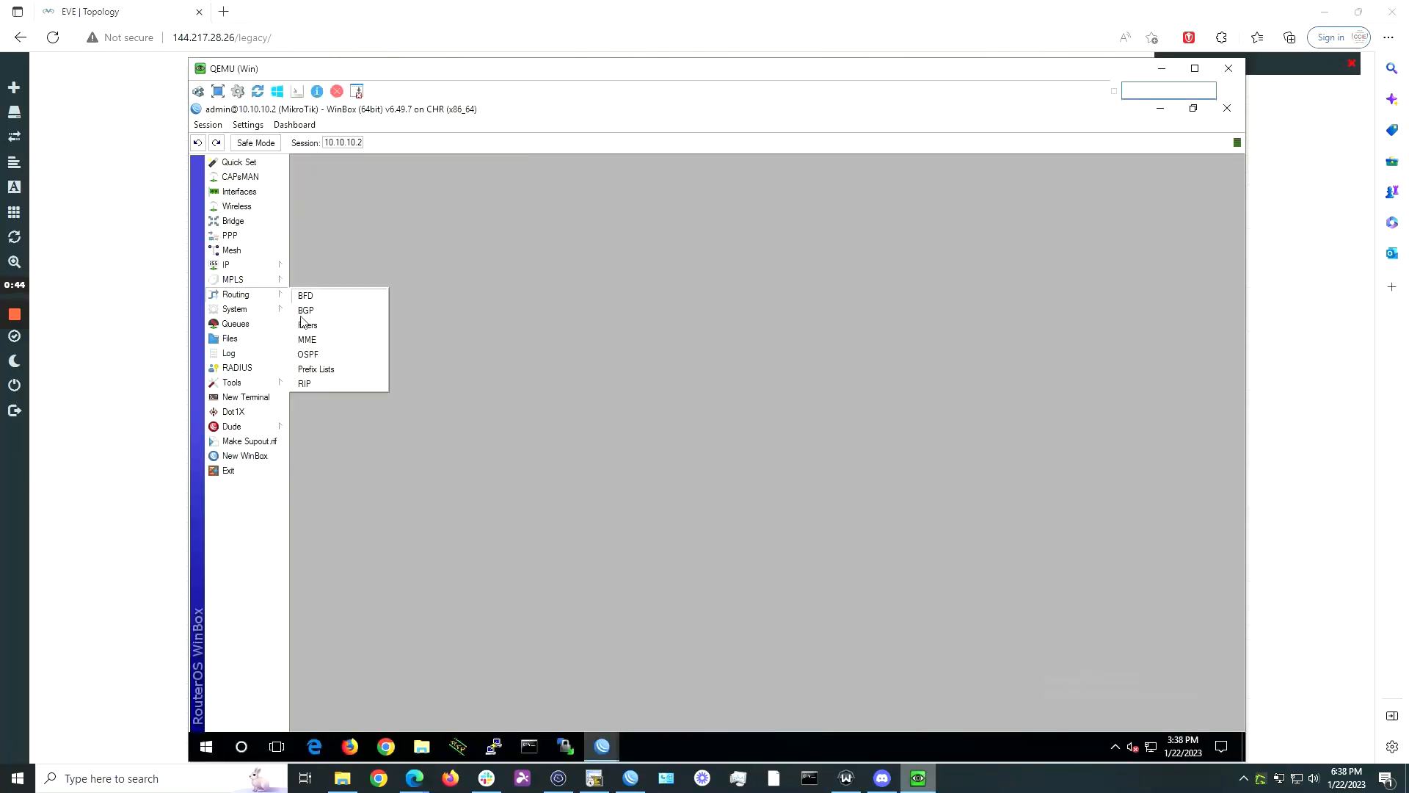
click(340, 358)
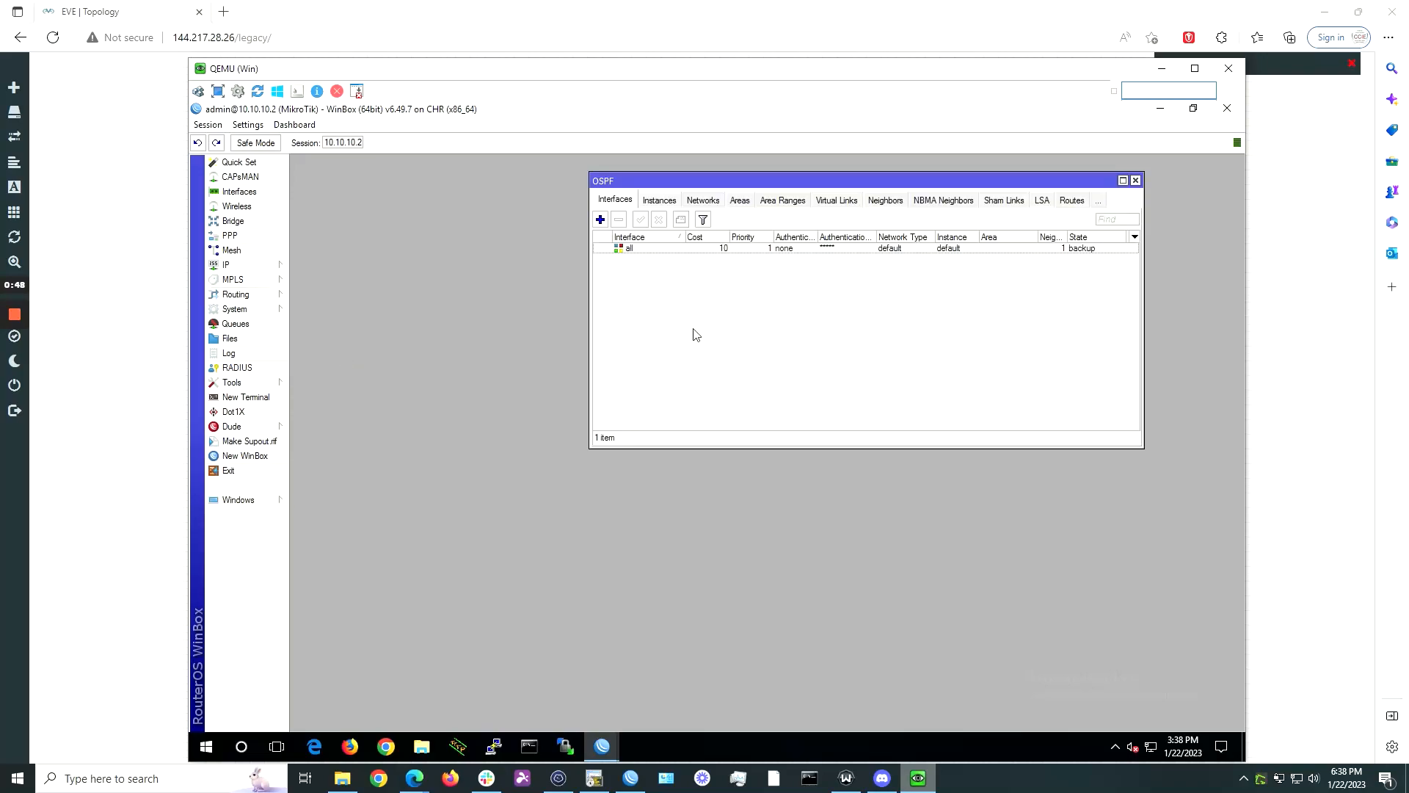
double_click(698, 250)
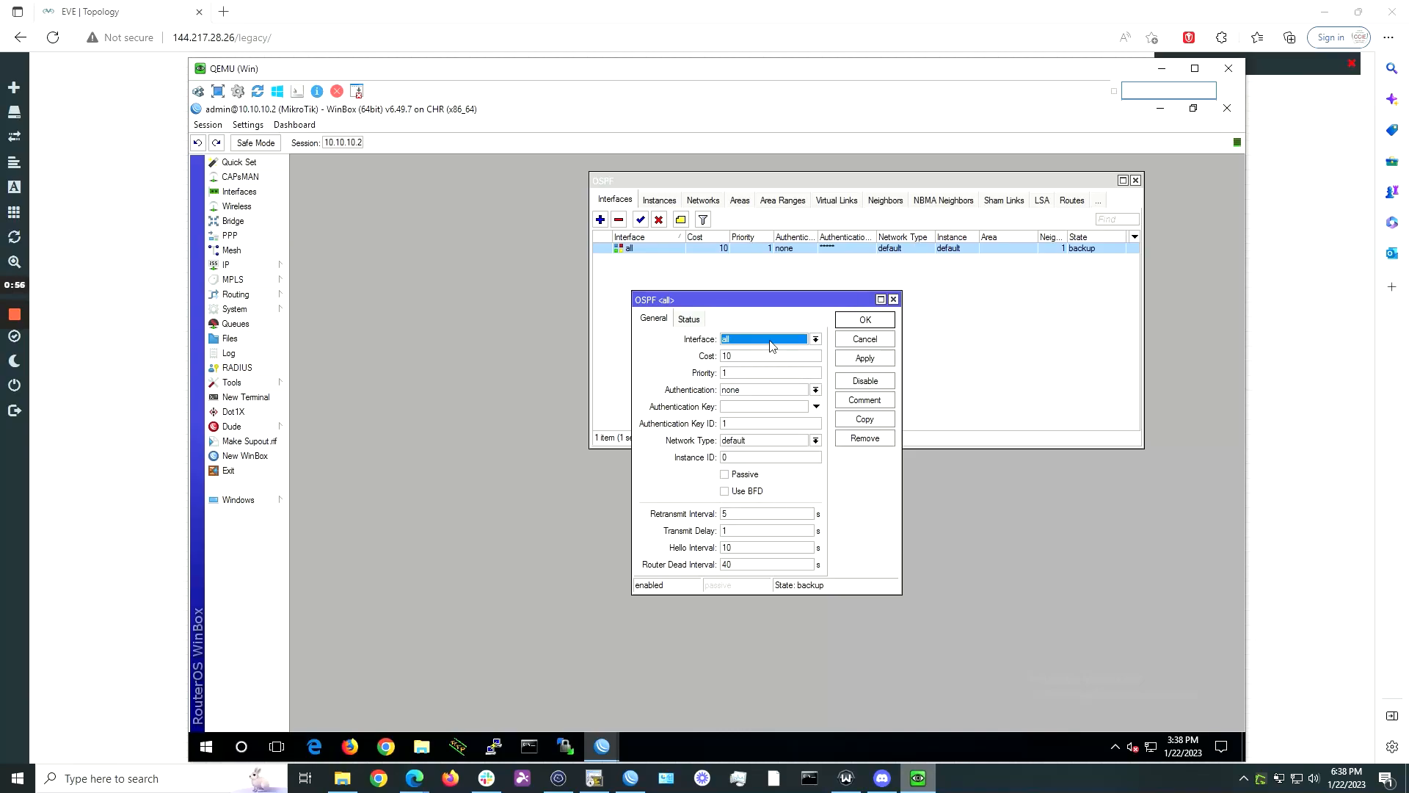
click(770, 345)
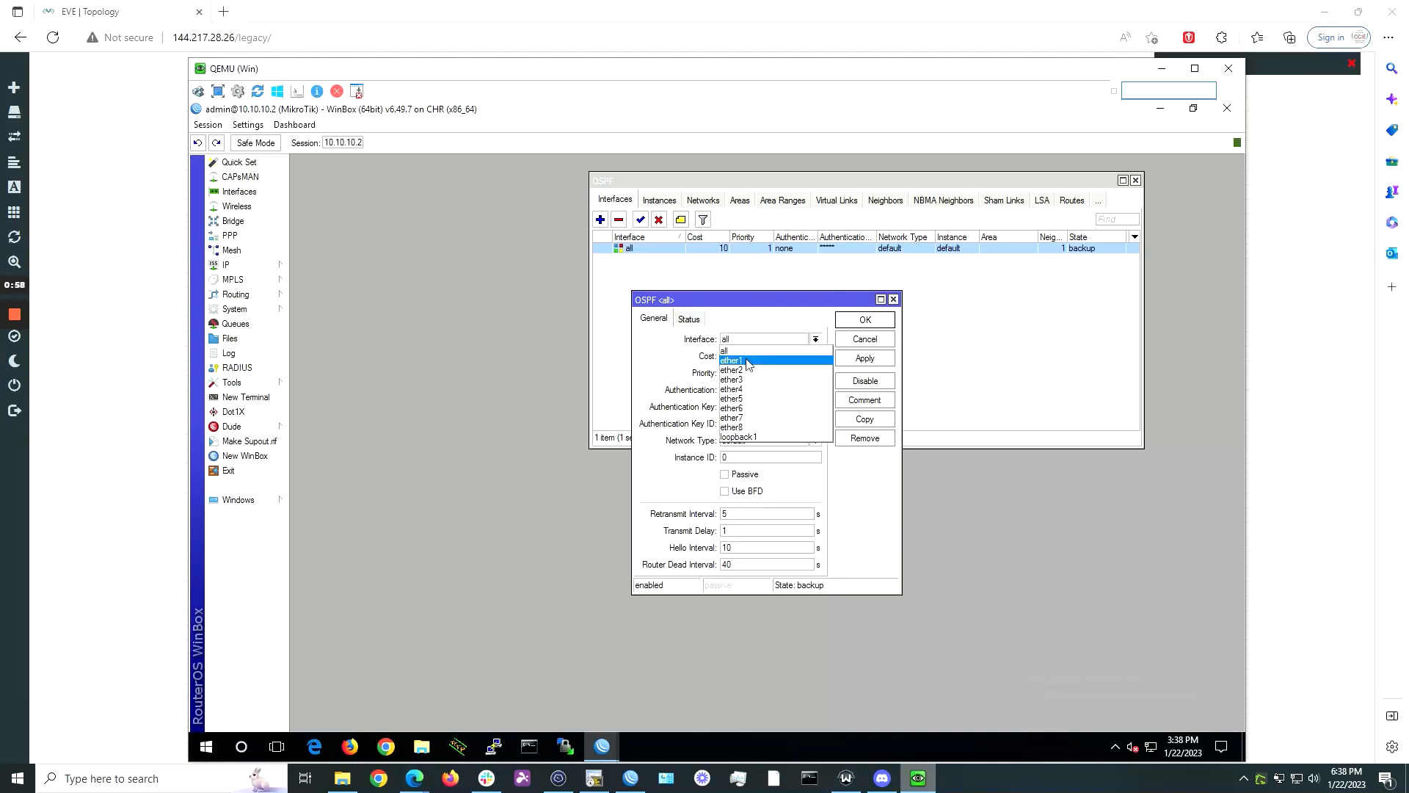
click(769, 405)
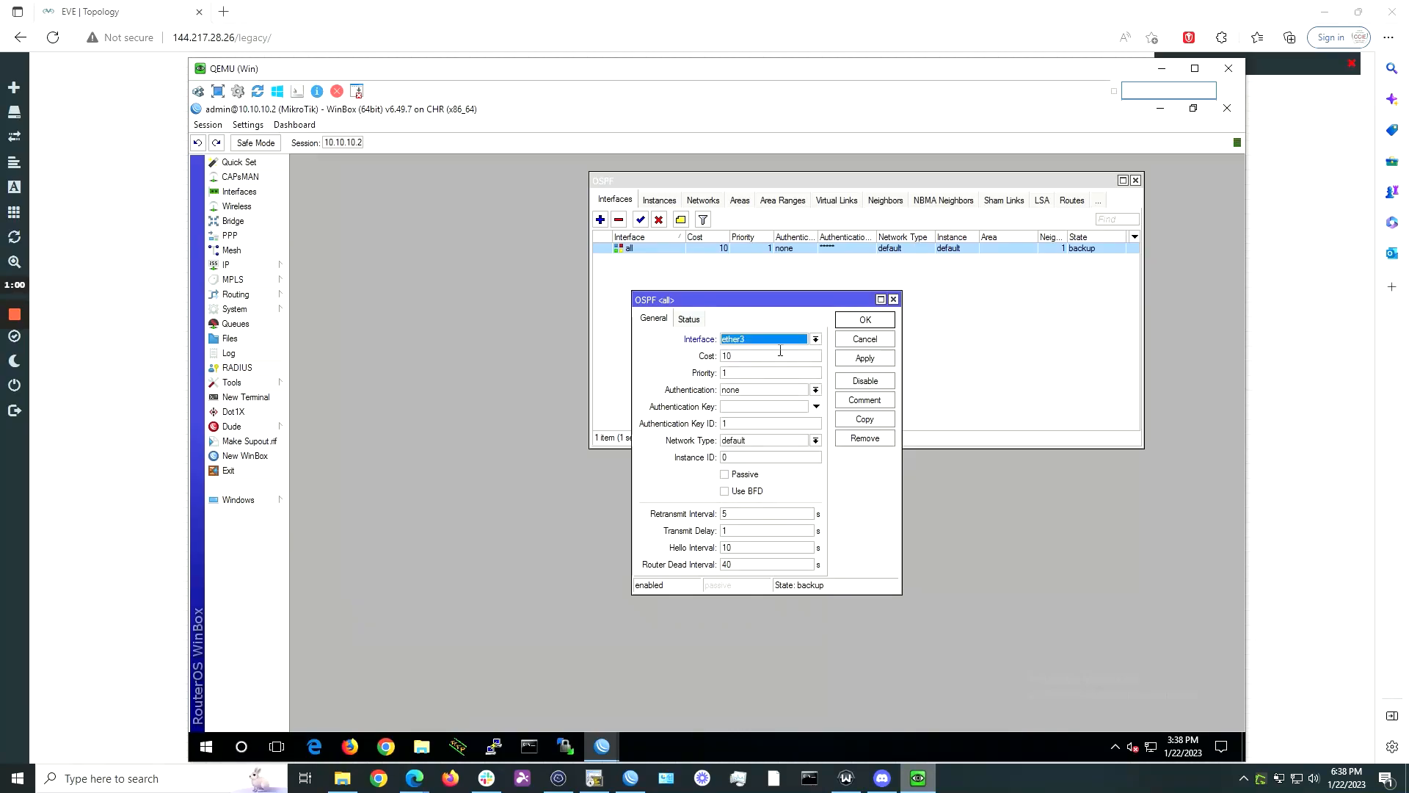
click(847, 323)
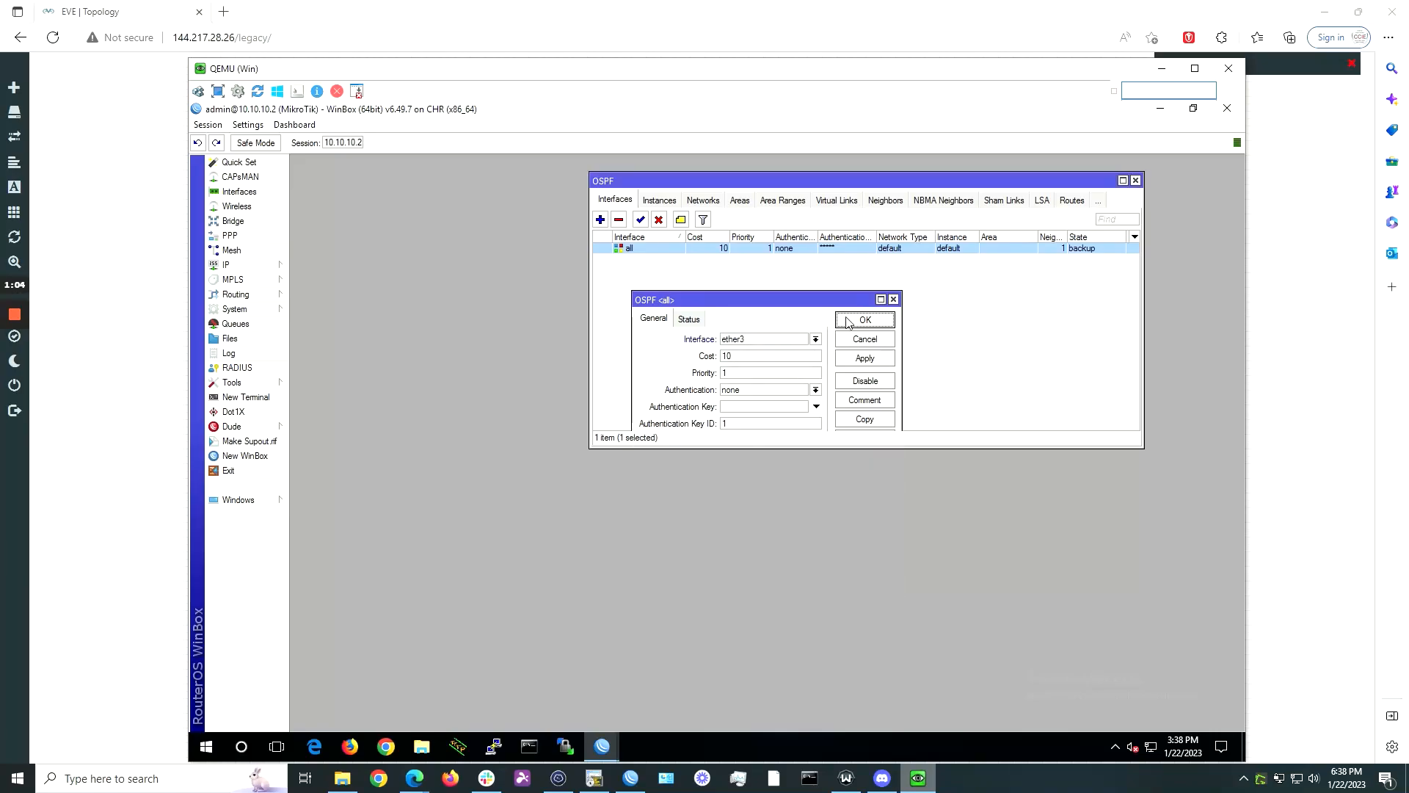
Set the router ID of the default OSPF instance to 1.1.1.1.
click(660, 202)
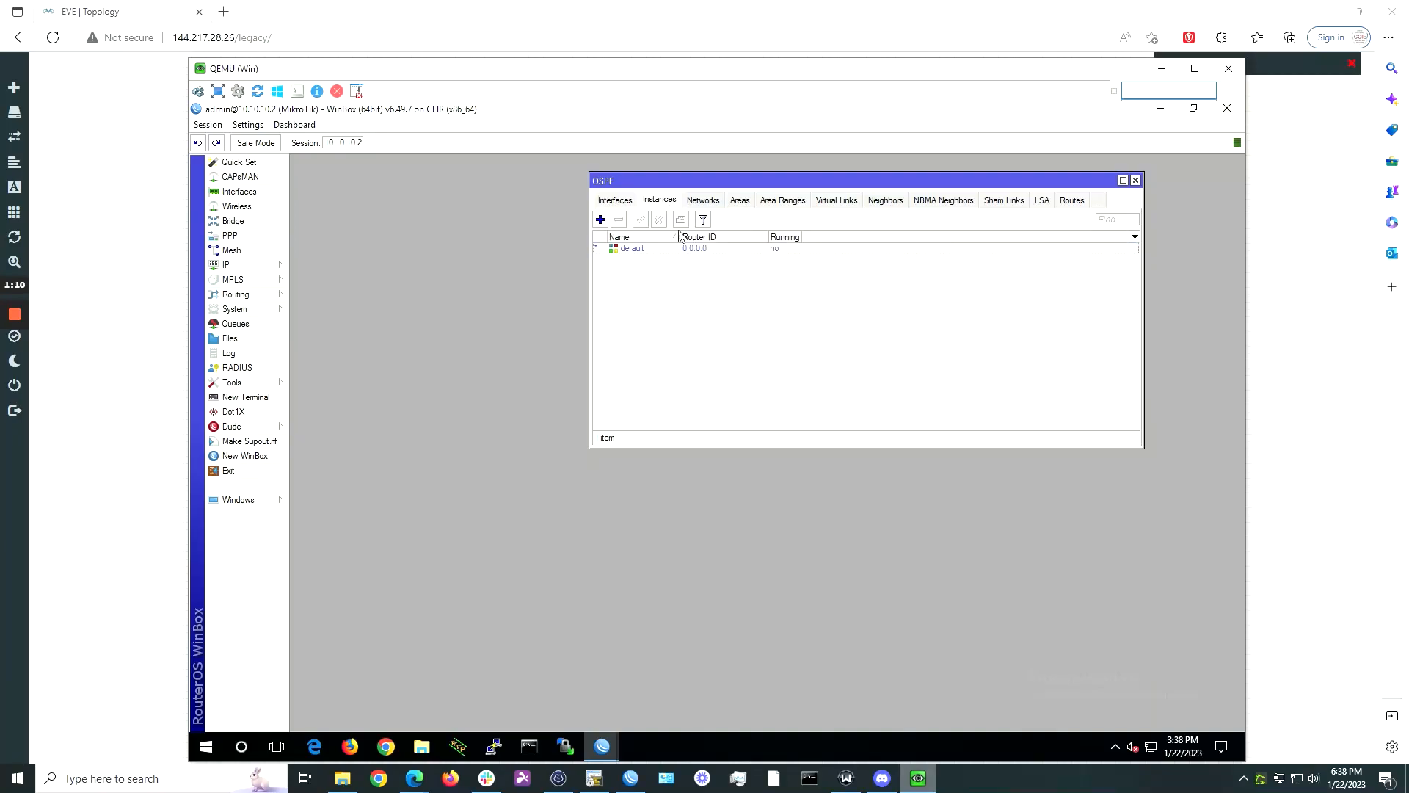
double_click(668, 249)
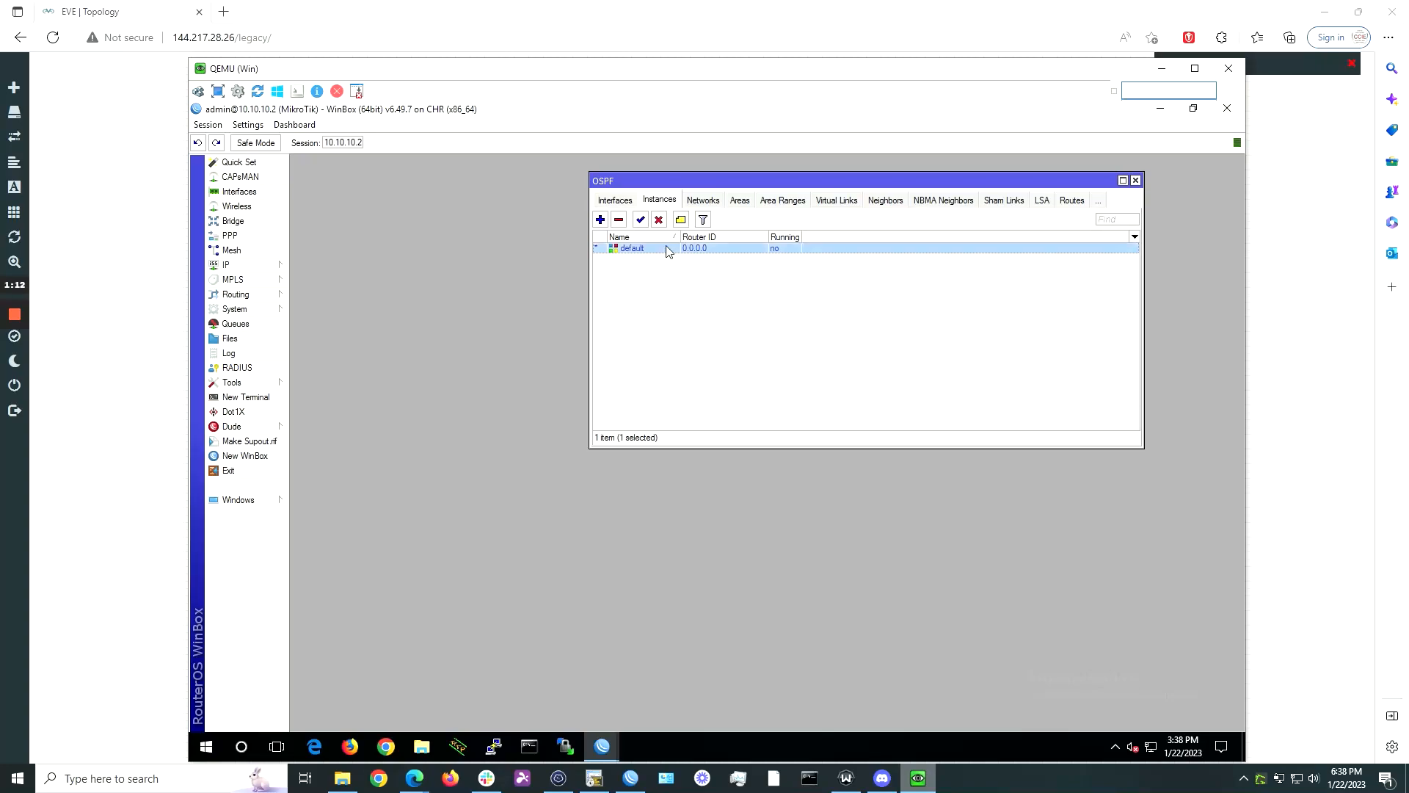
key(Tab)
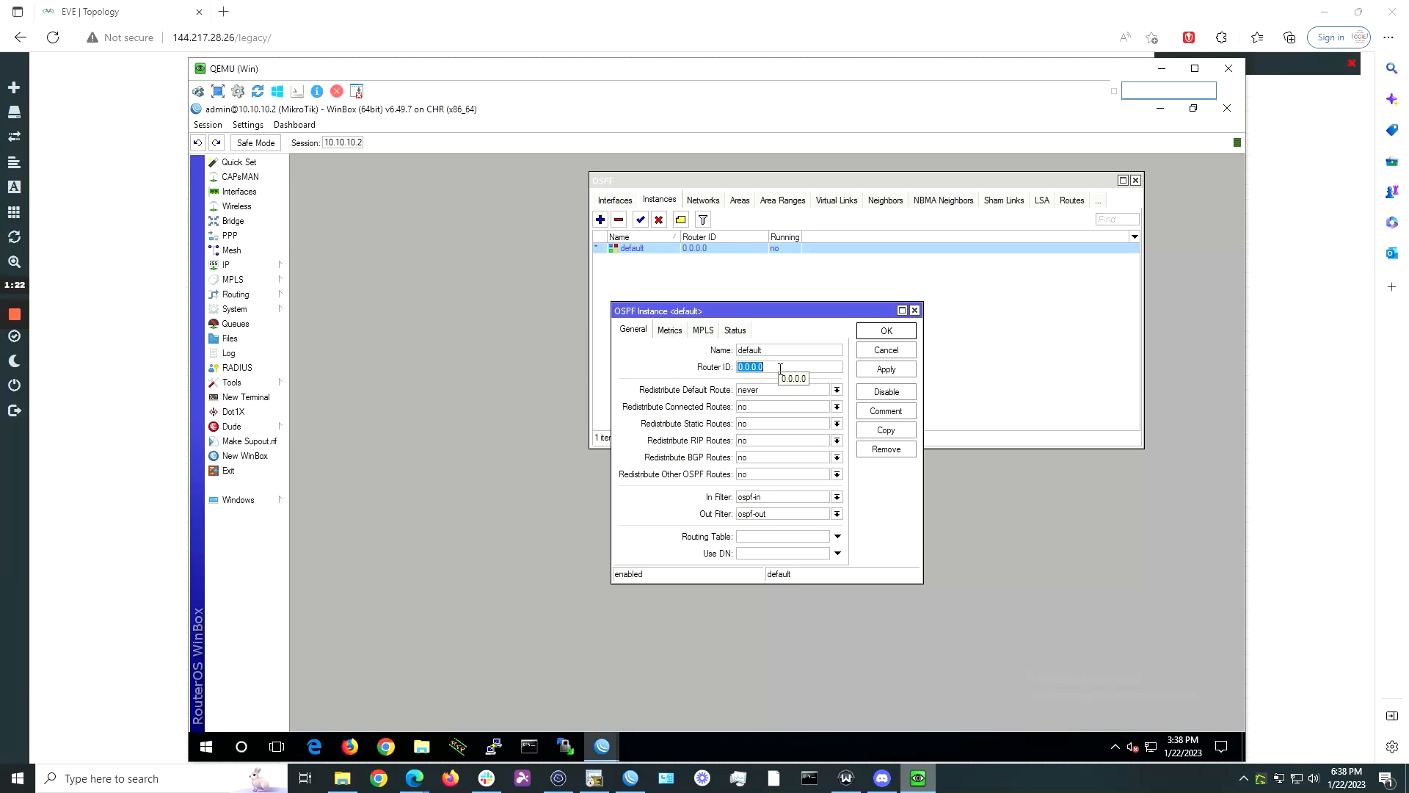
text(1.1.1.1)
key(Return)
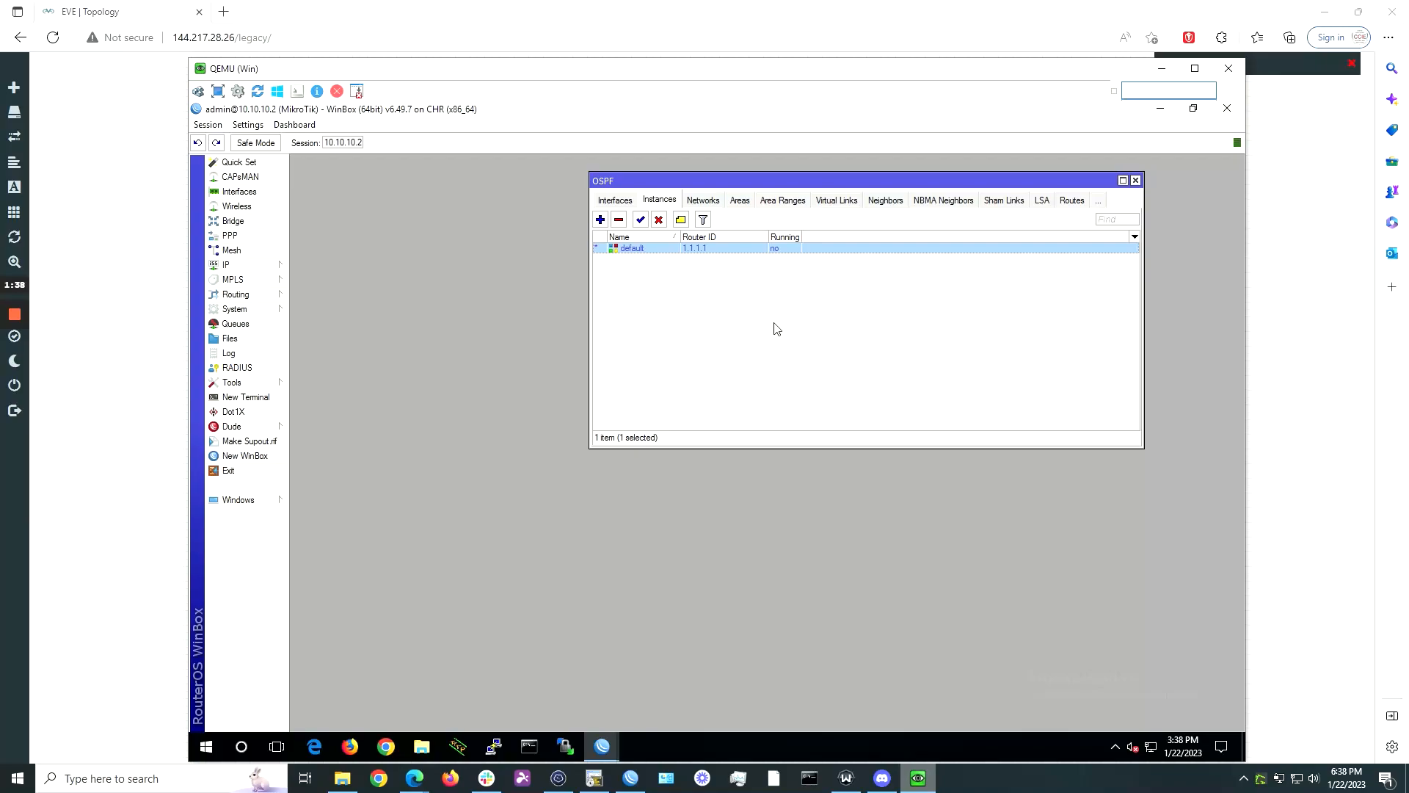
Add the OSPF network 172.16.10.0/24 in the backbone area.
click(703, 202)
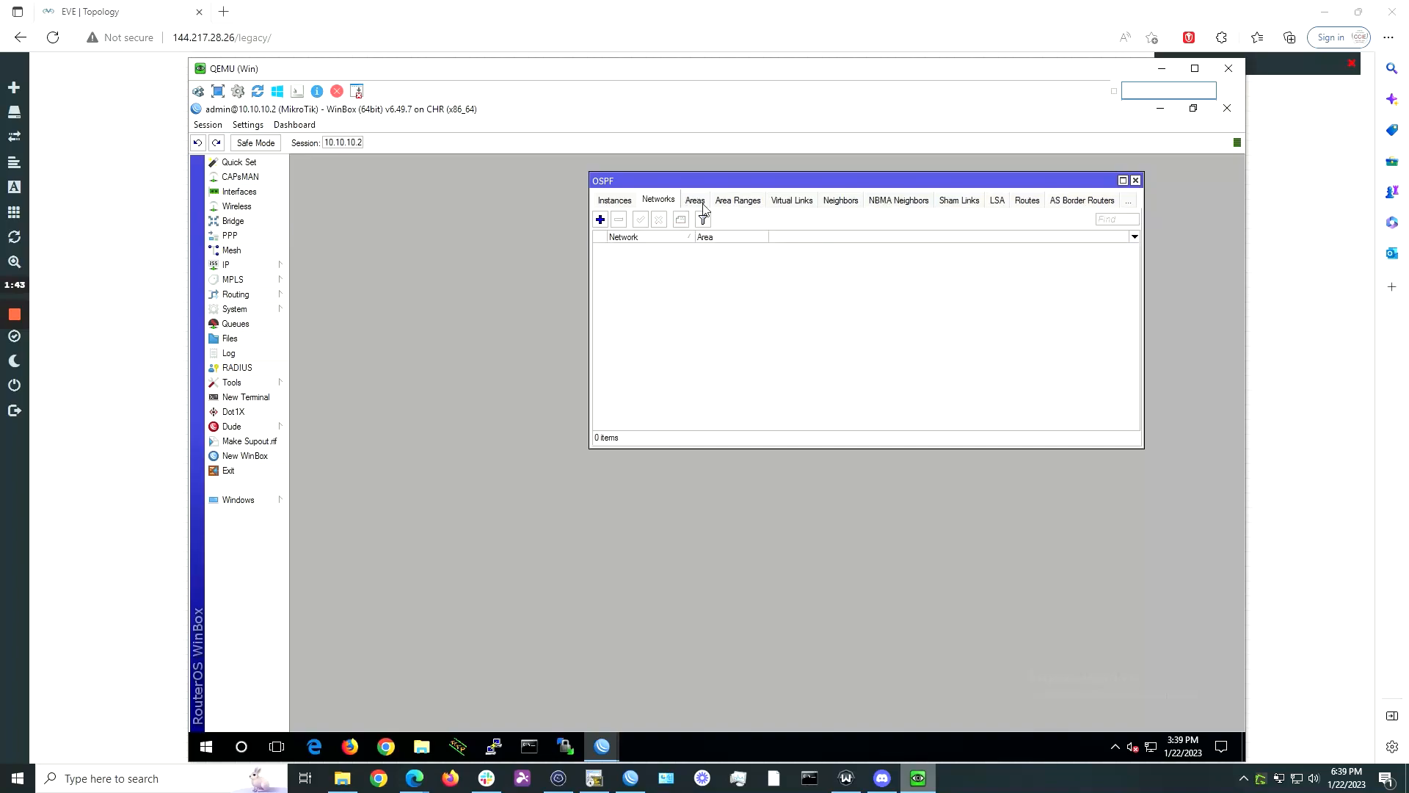
click(600, 220)
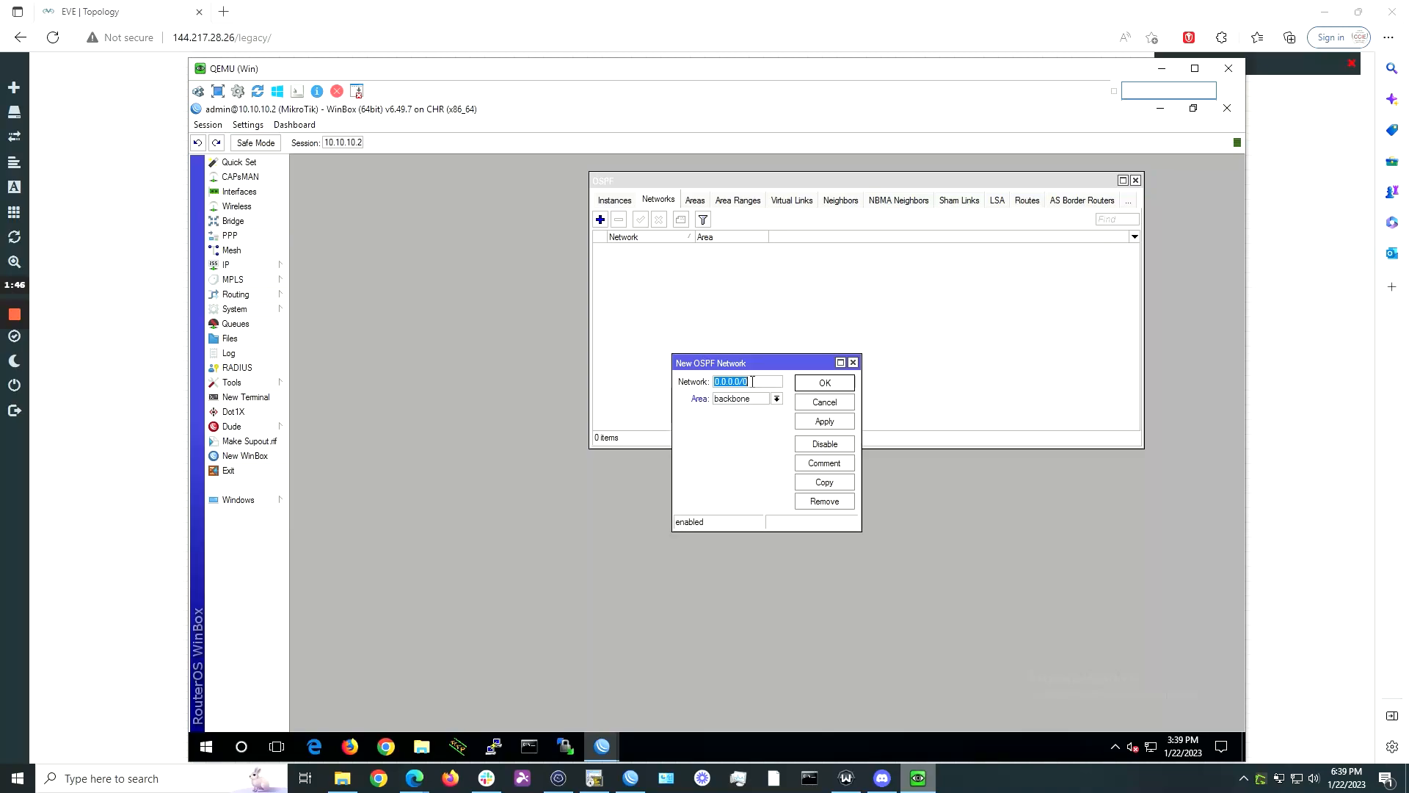
text(172.16.10.0/24)
key(Return)
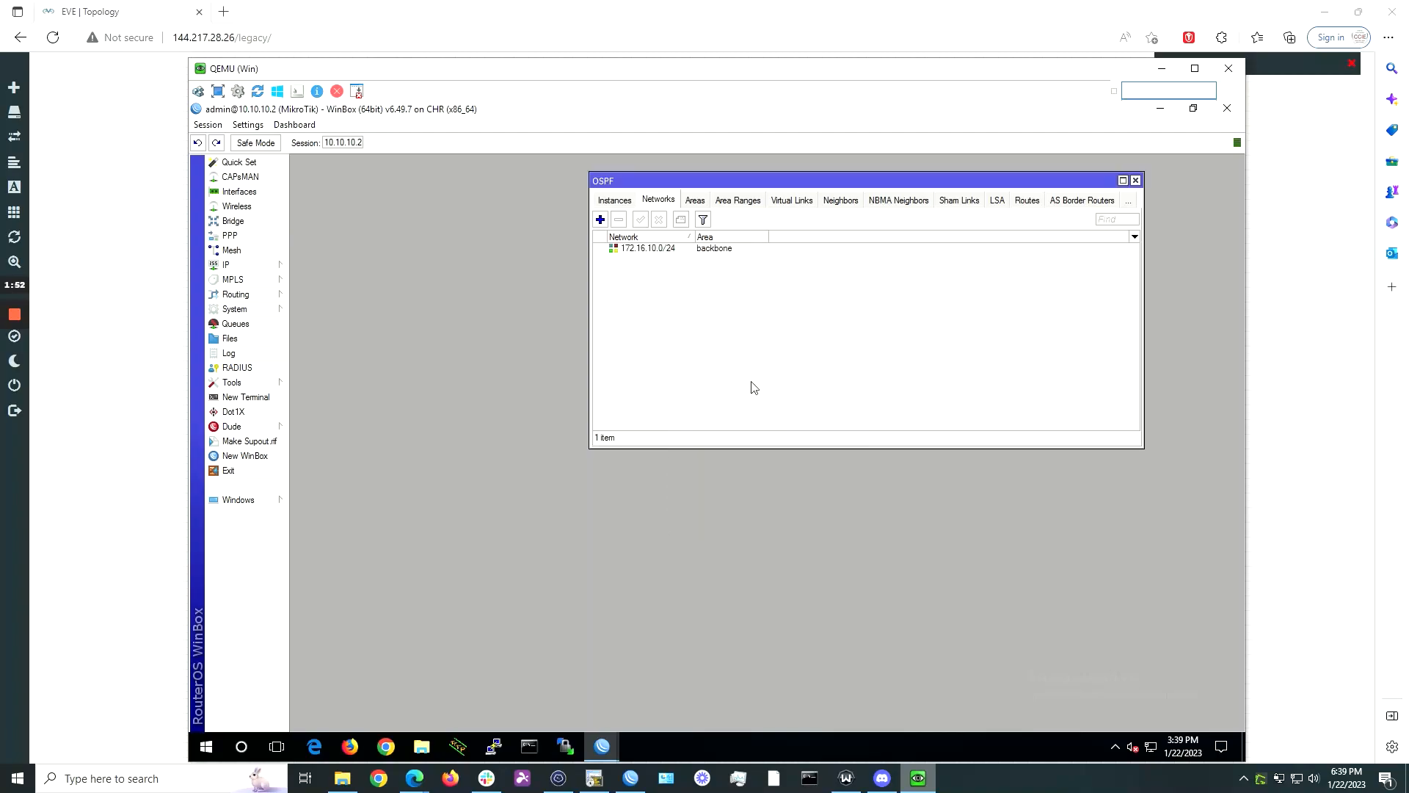
Check the OSPF neighbor entry and the settings of the loopback1 bridge interface.
click(841, 201)
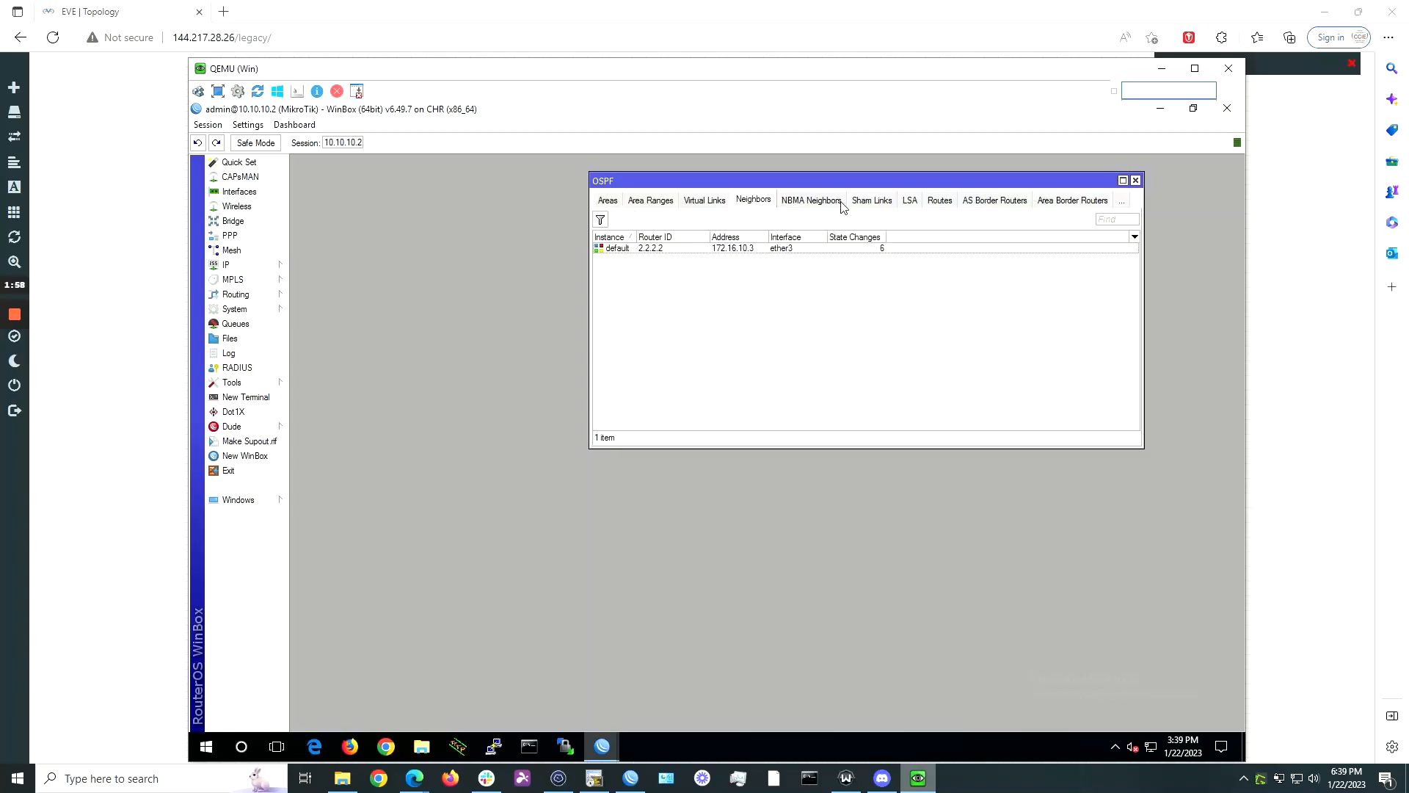
click(709, 250)
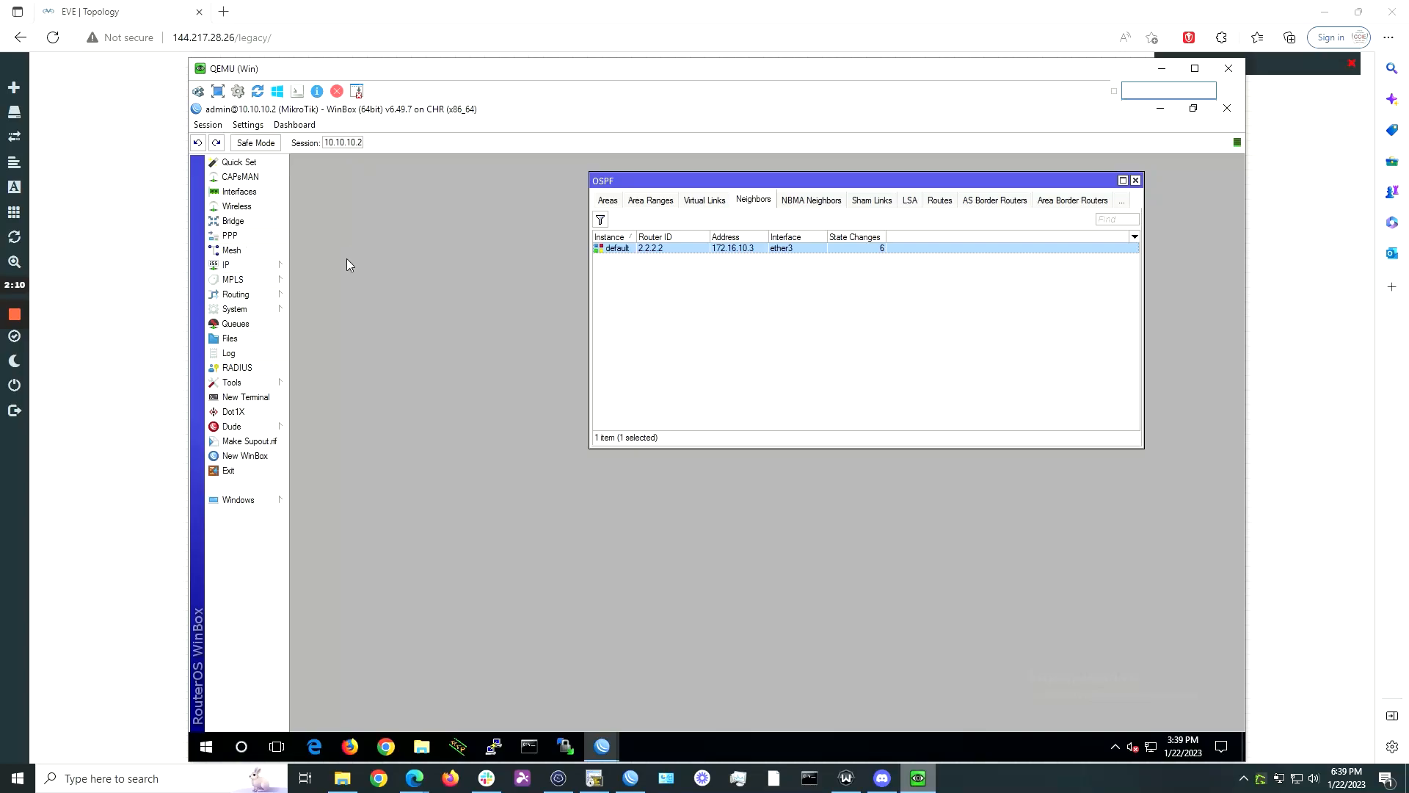
click(262, 222)
double_click(374, 380)
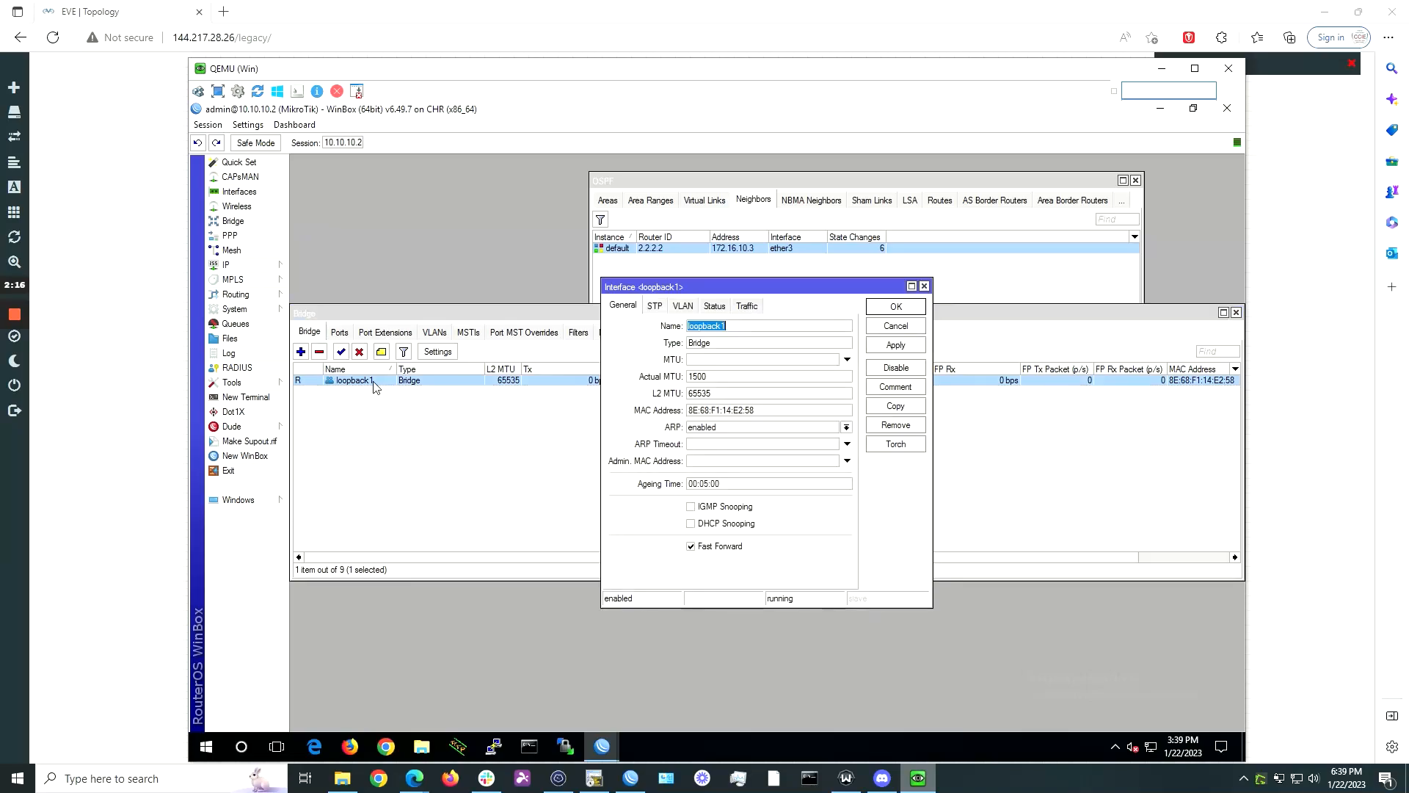
click(875, 325)
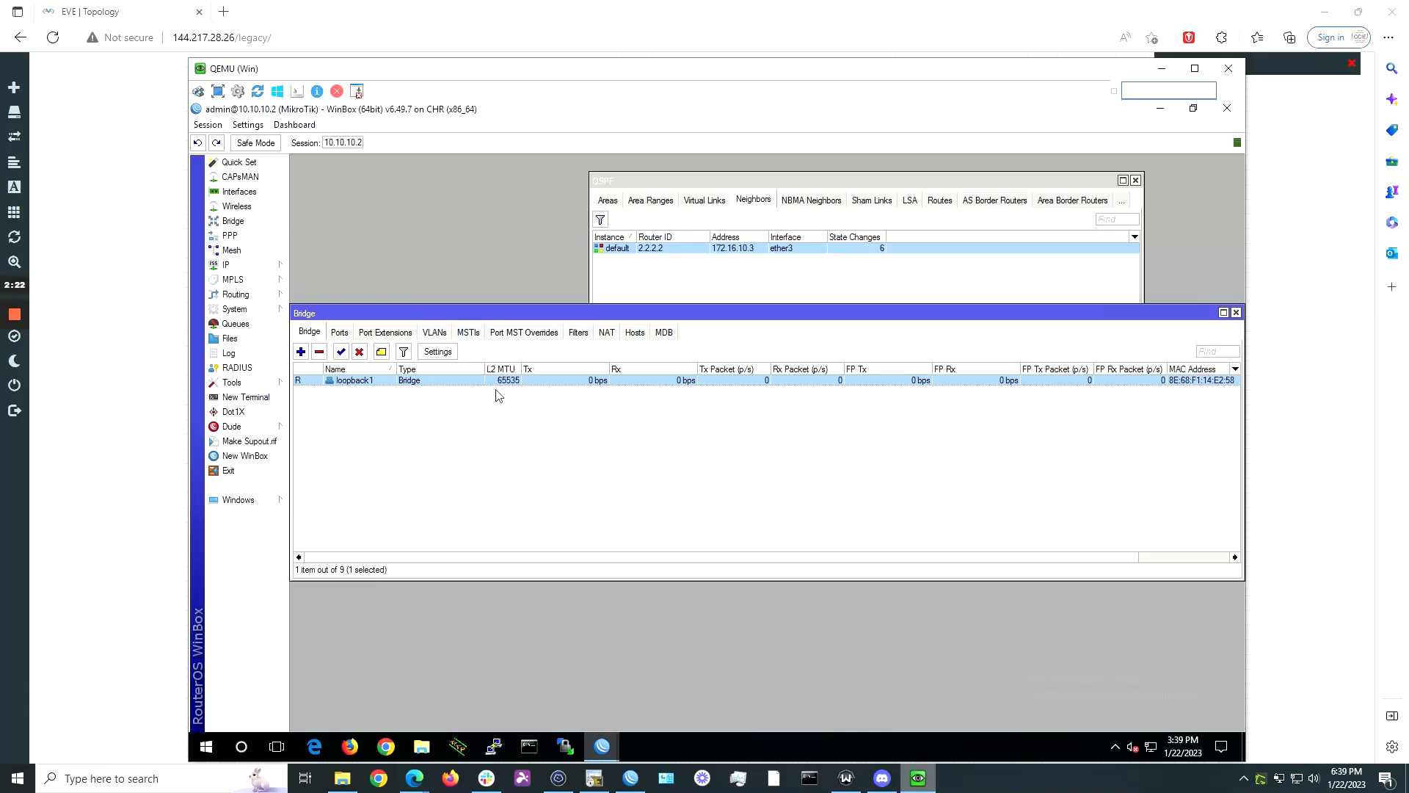
click(1235, 312)
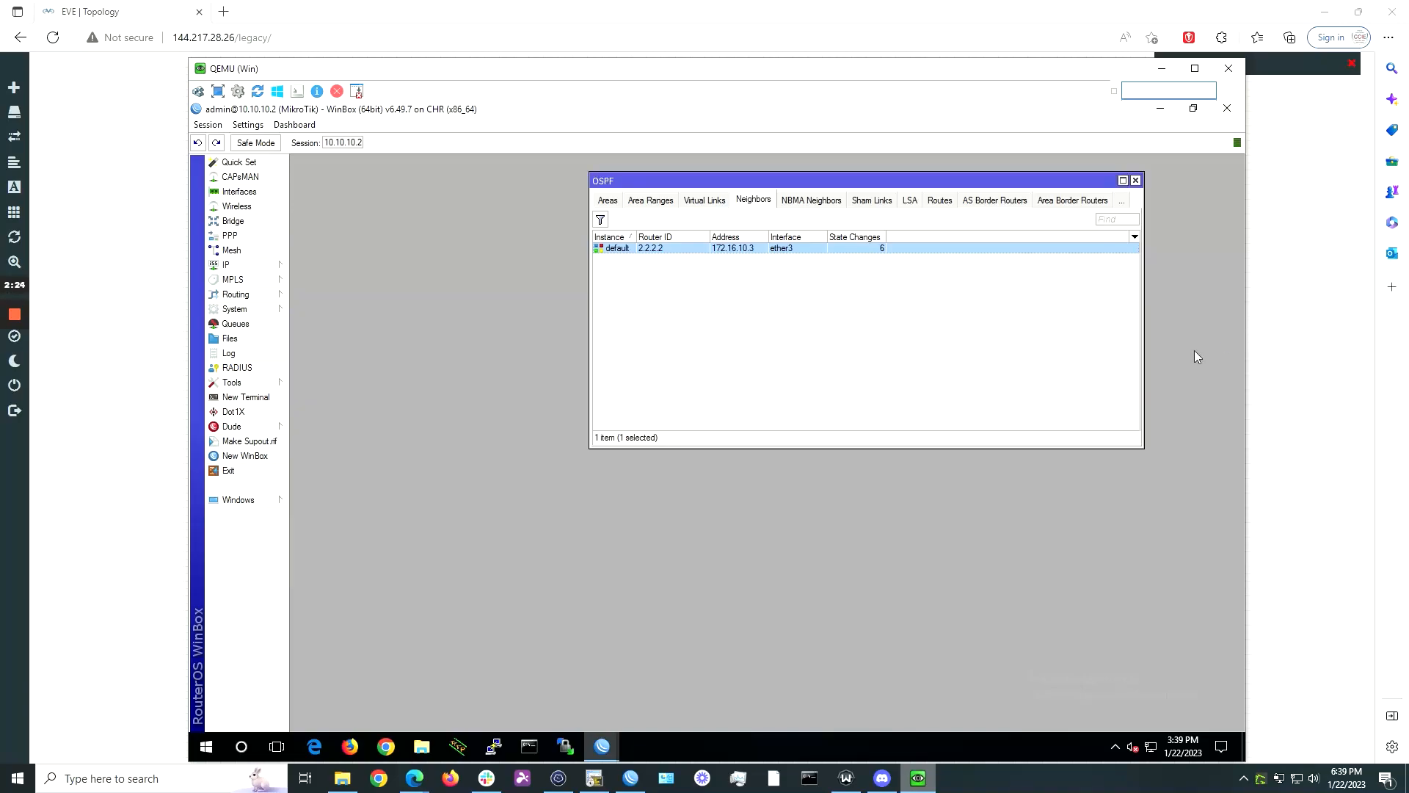
Add the IP address 172.16.10.253/32 to the loopback1 interface.
click(261, 265)
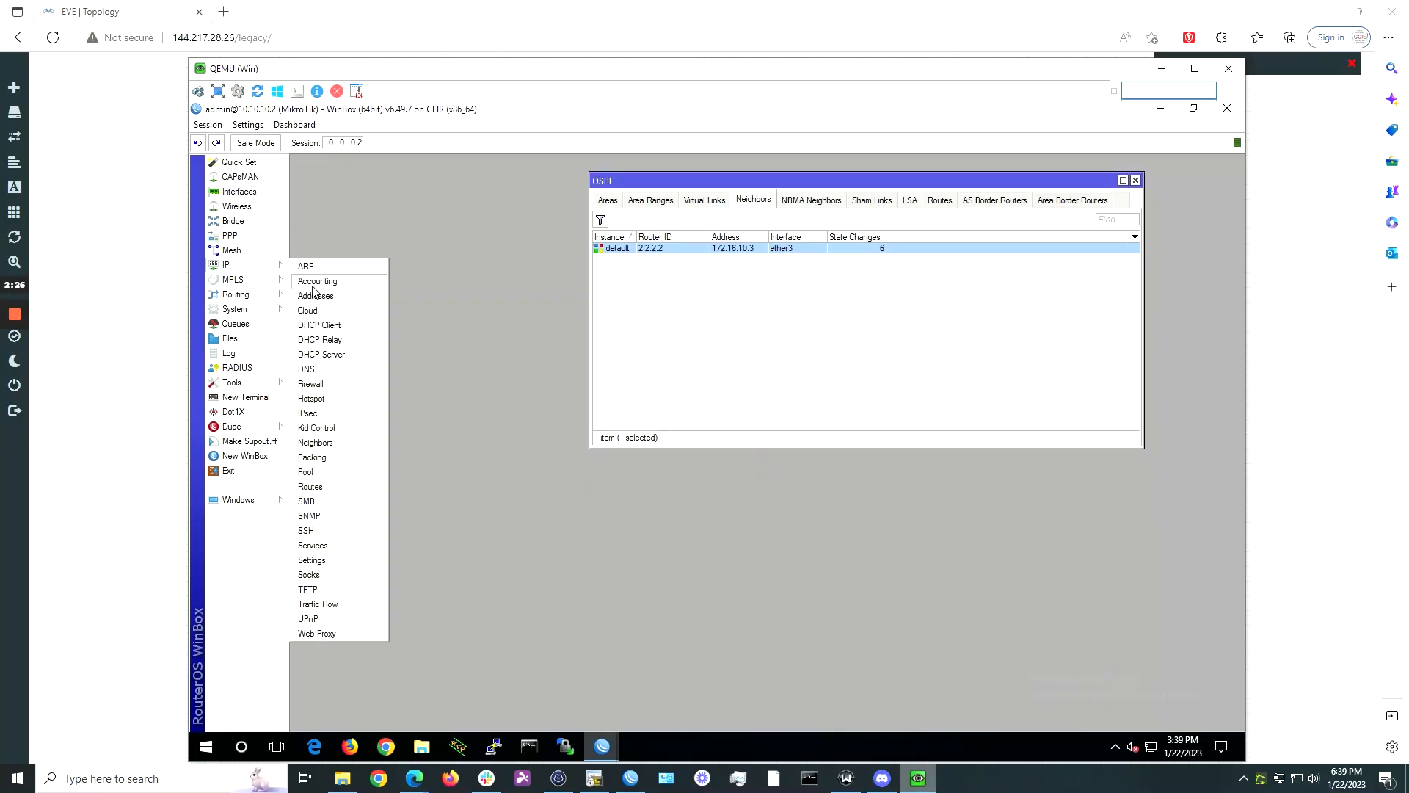
click(314, 296)
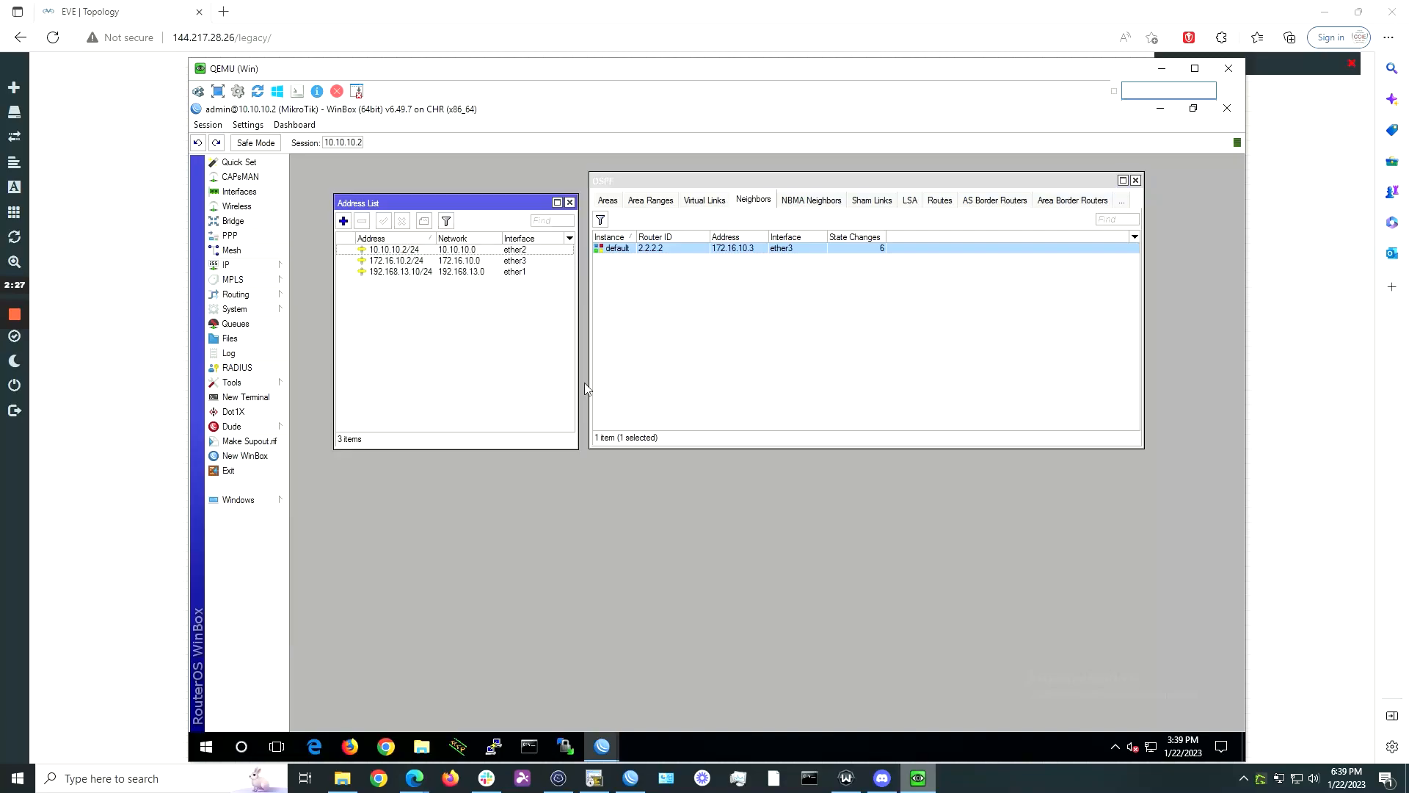
click(343, 221)
text(172.)
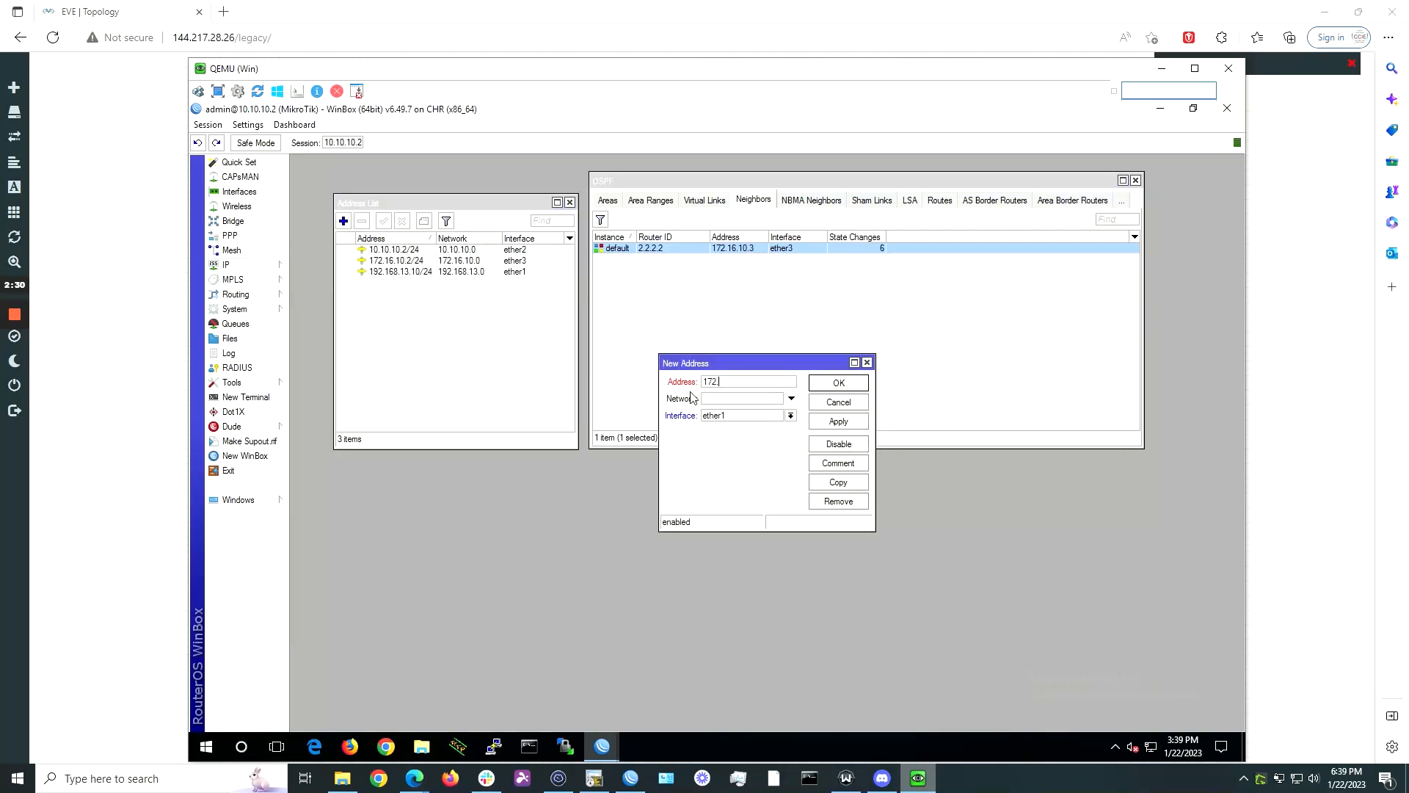
text(16.10.253/32)
click(751, 418)
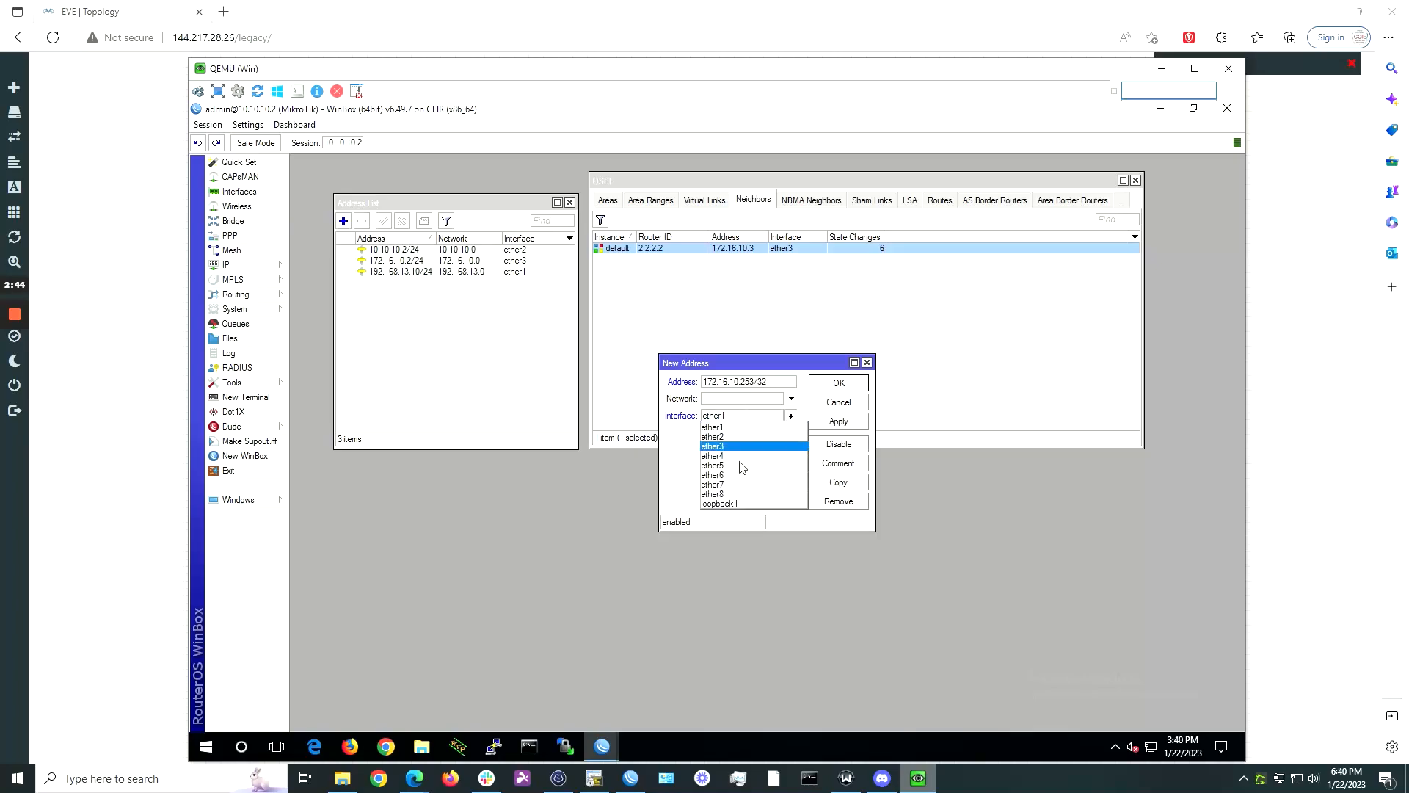
click(742, 509)
click(838, 384)
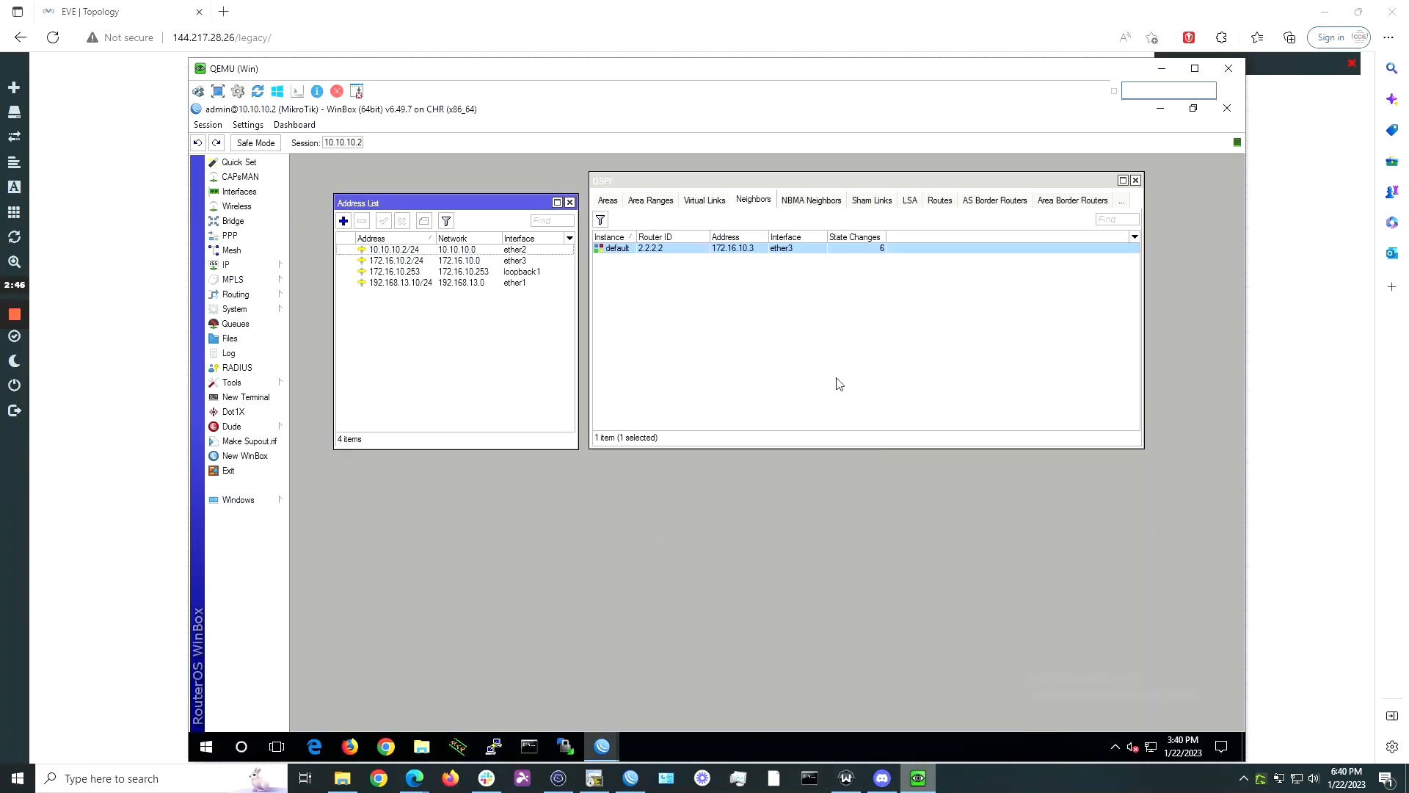
Add the loopback network 172.16.10.253/32 to the OSPF networks in the backbone area.
click(603, 206)
click(658, 200)
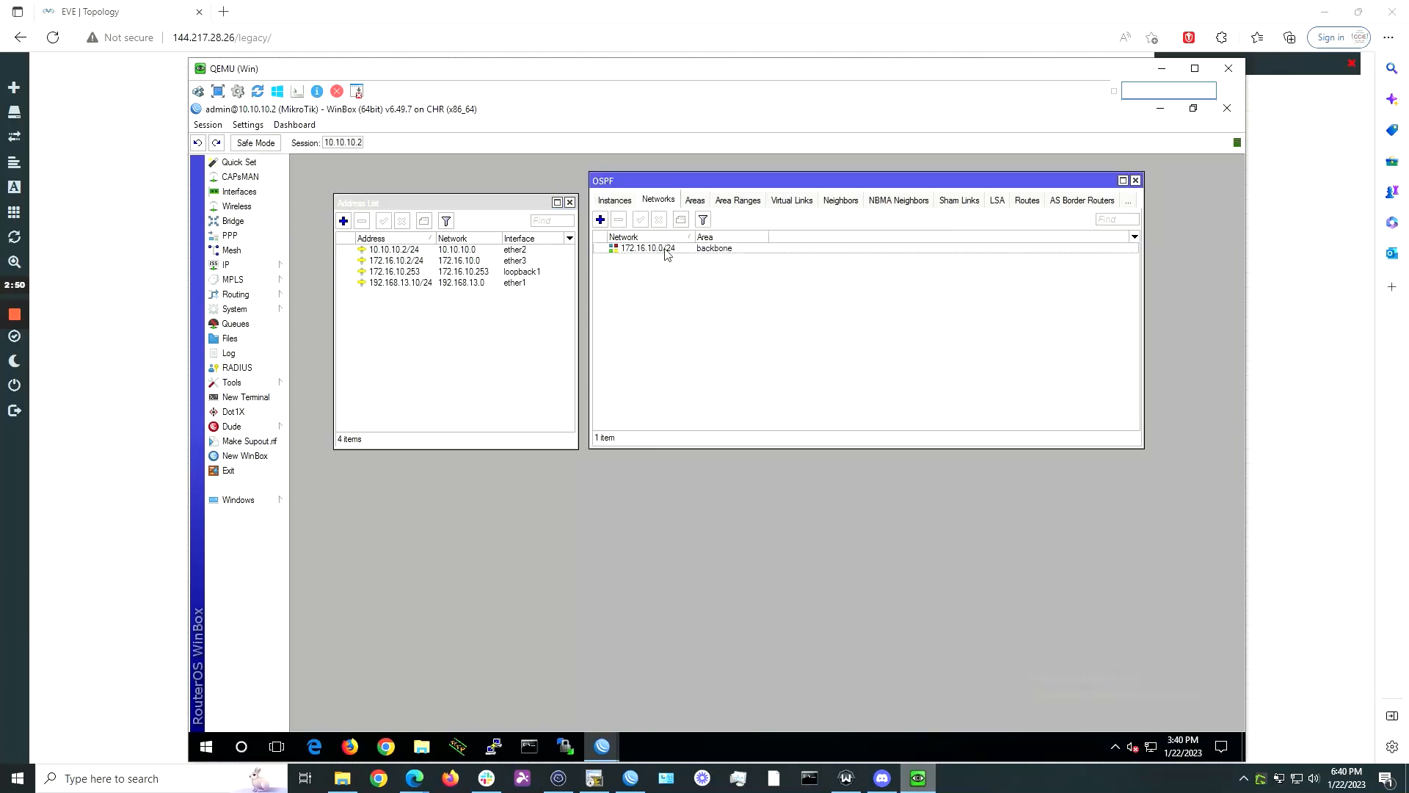
click(601, 220)
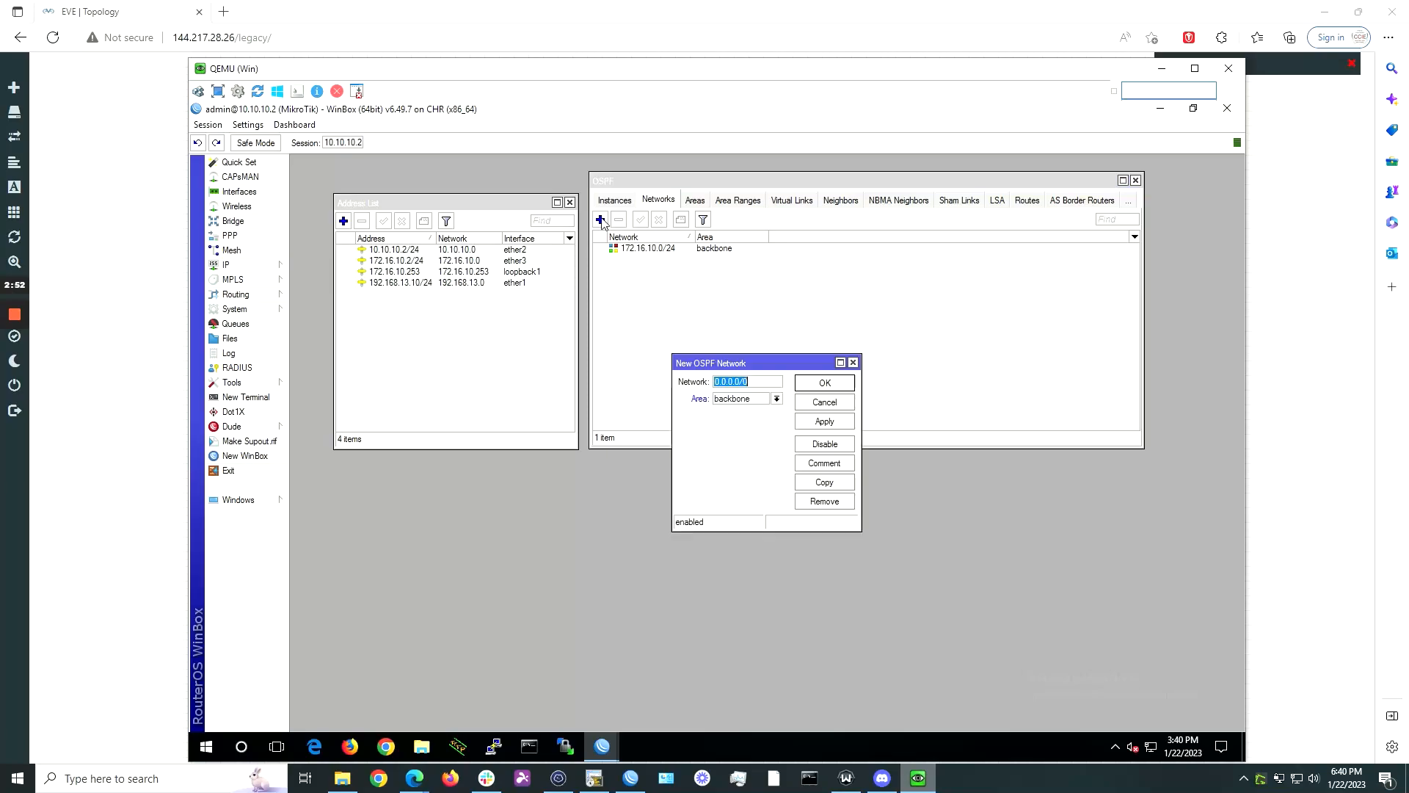
text(172.16.10.253/32)
key(Return)
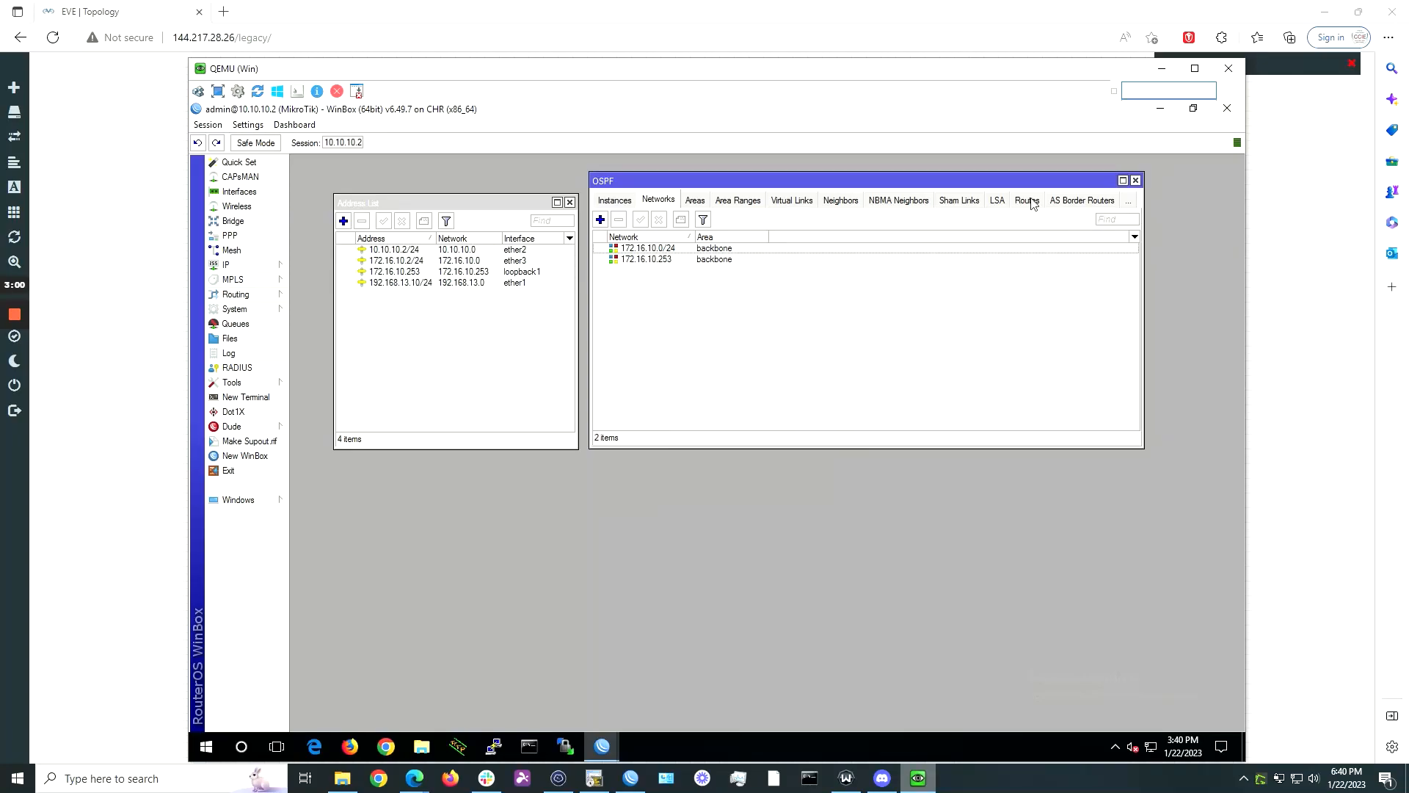
Review the IP route list and the OSPF routes on router 10.10.10.2.
click(231, 266)
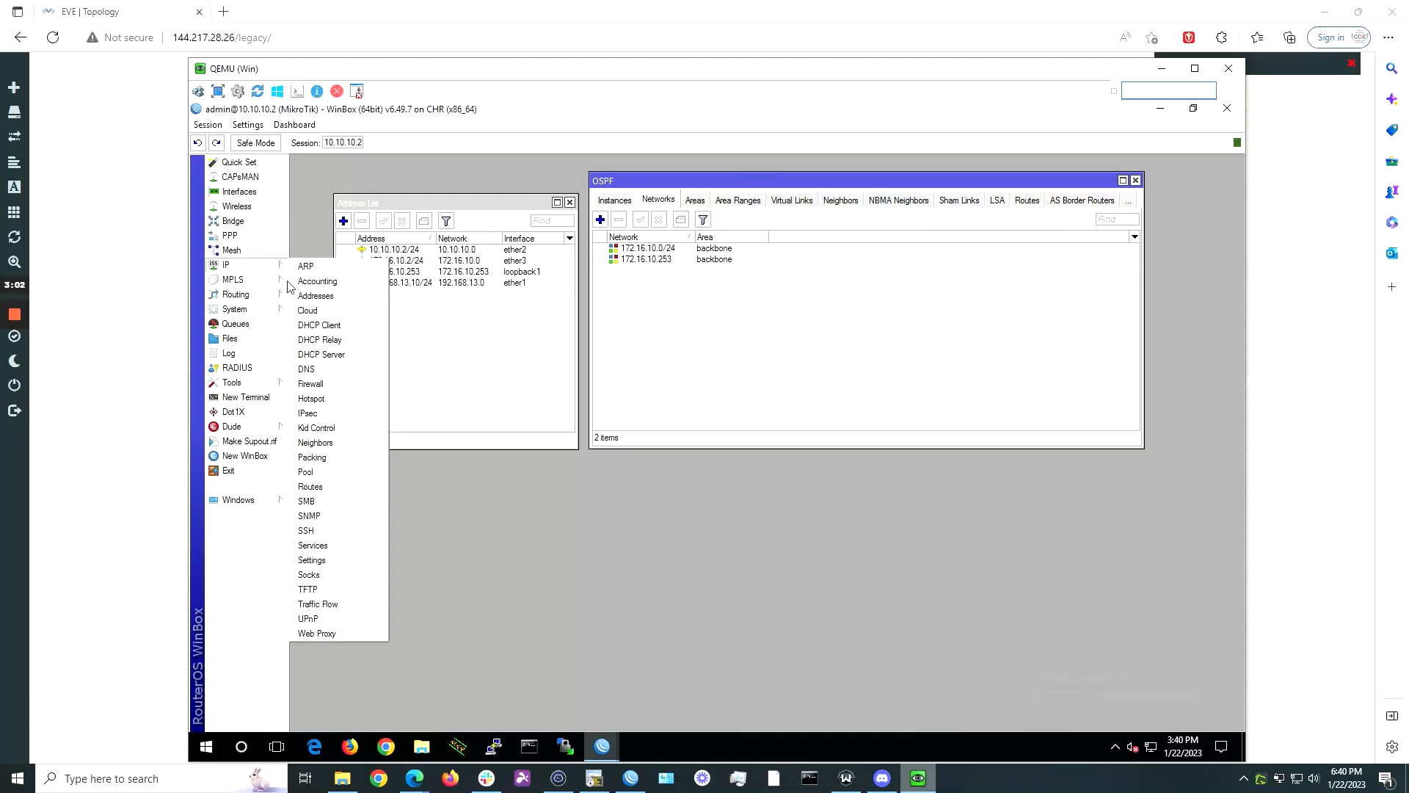
click(310, 486)
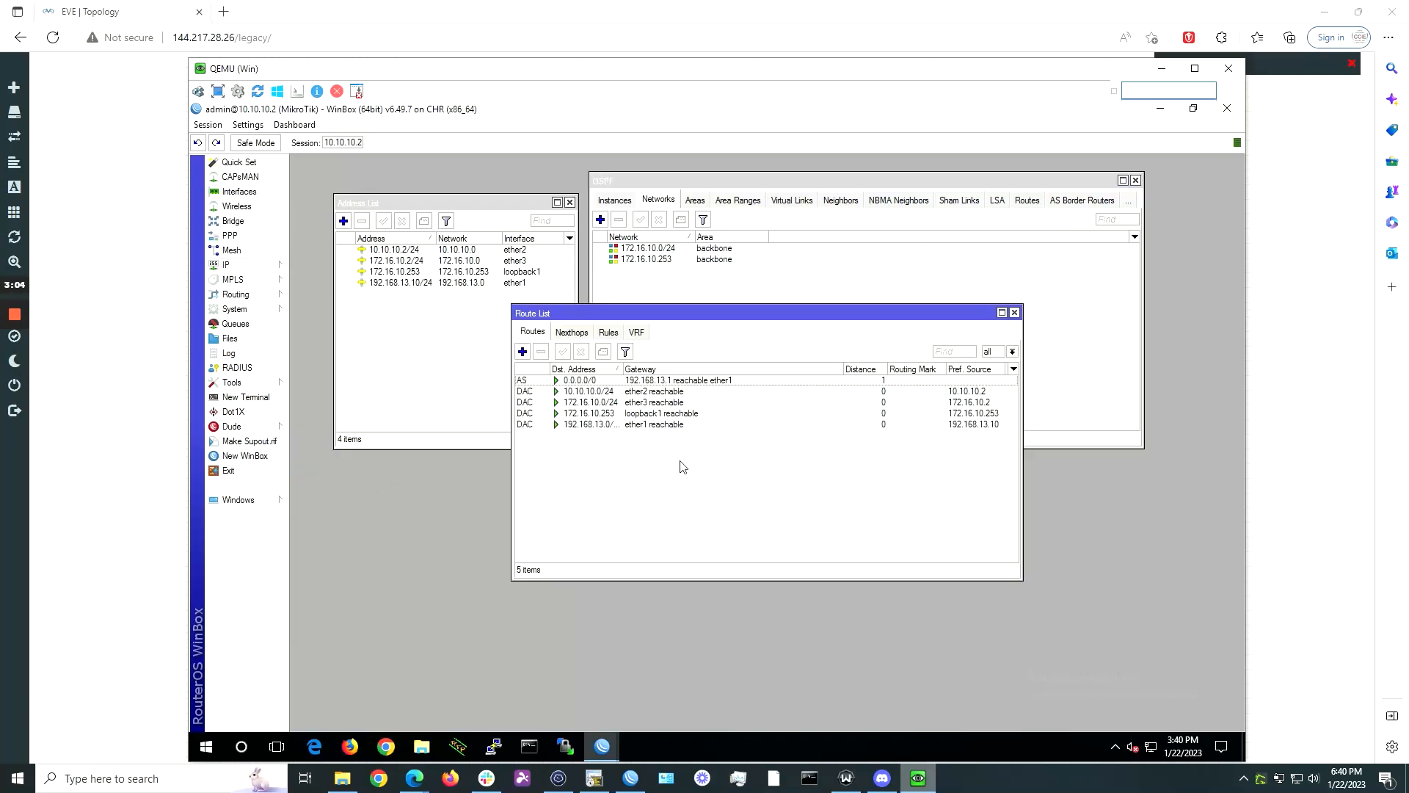
click(1026, 200)
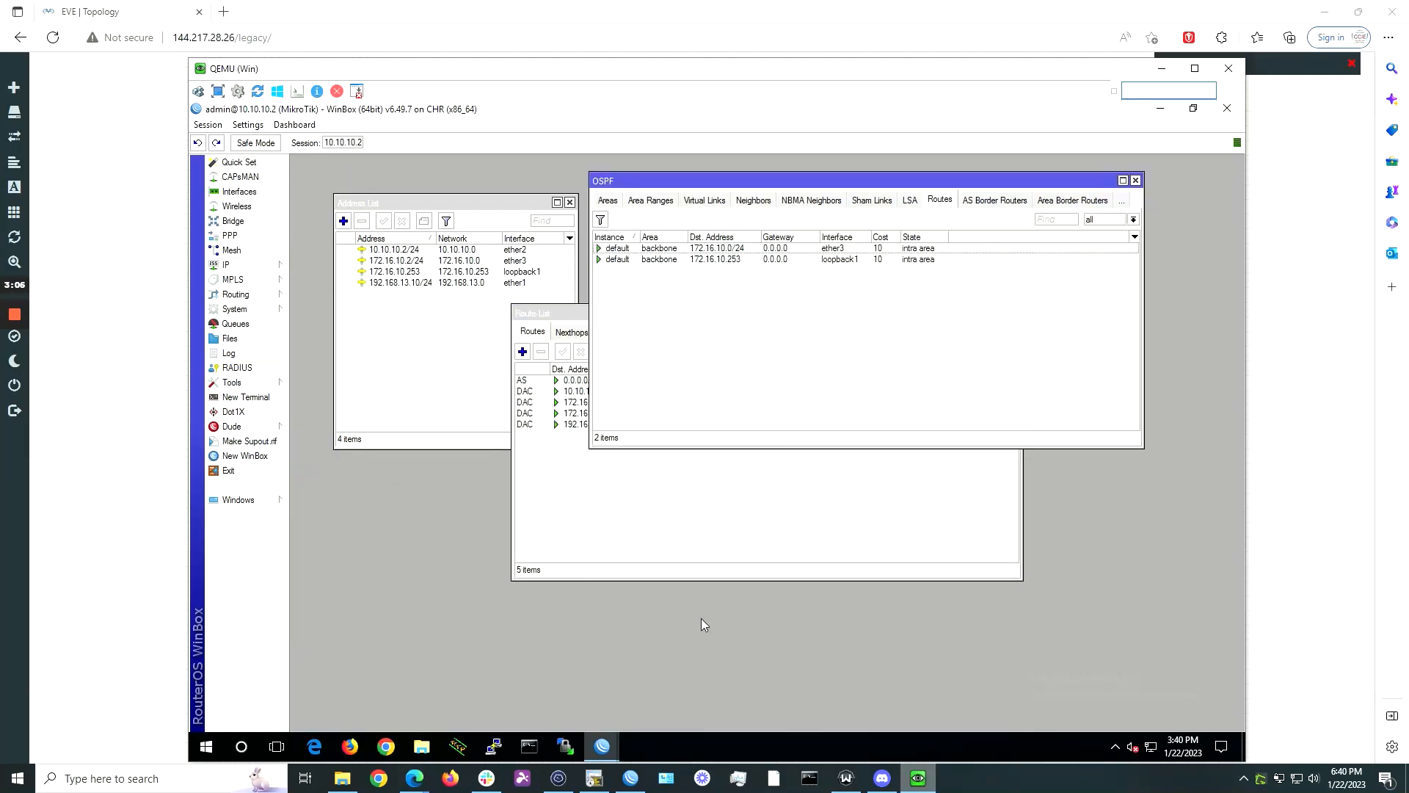
Switch to the WinBox session of router 10.10.10.3 and examine the 172.16.10.253 route in its OSPF routes and IP route list.
mouse_move(602, 746)
click(547, 683)
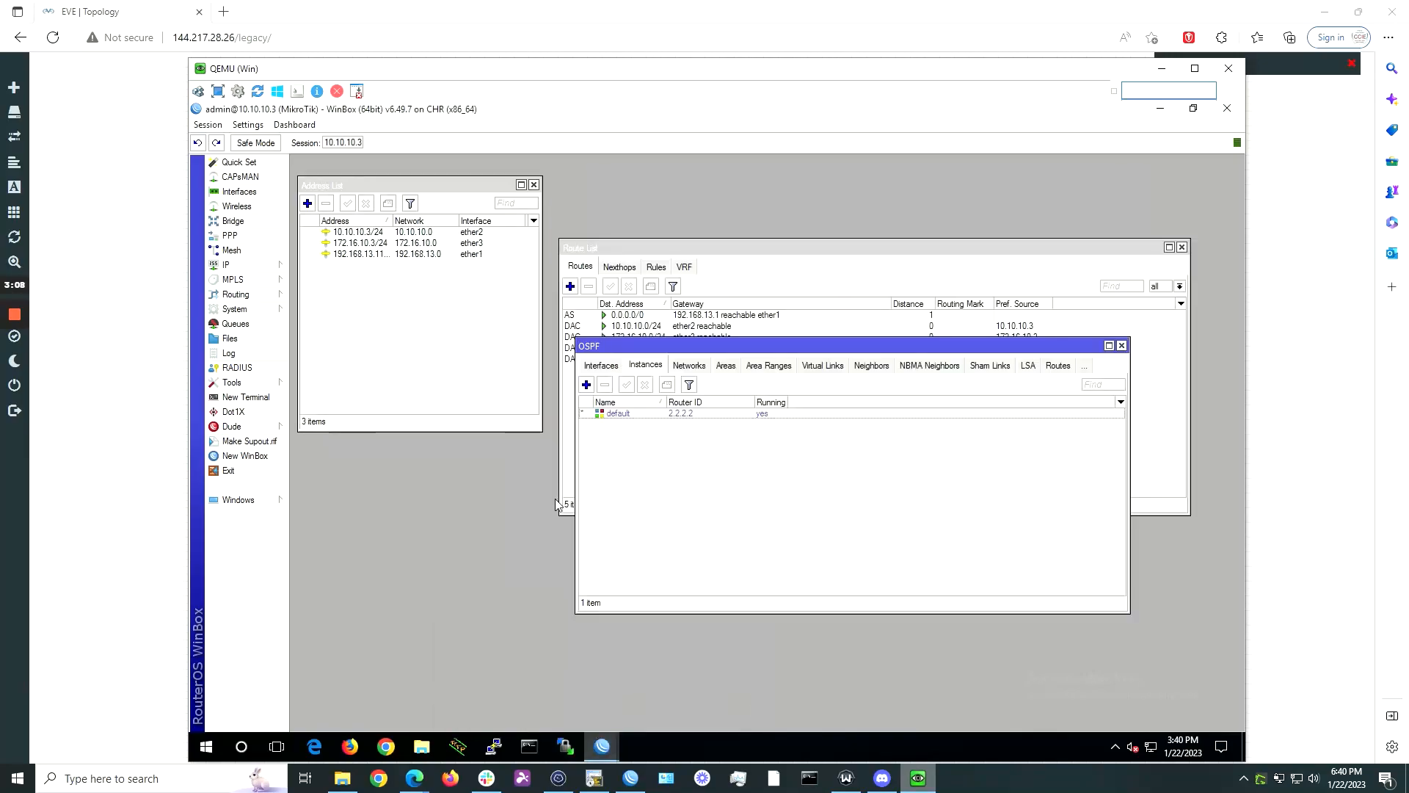
click(1057, 366)
click(743, 426)
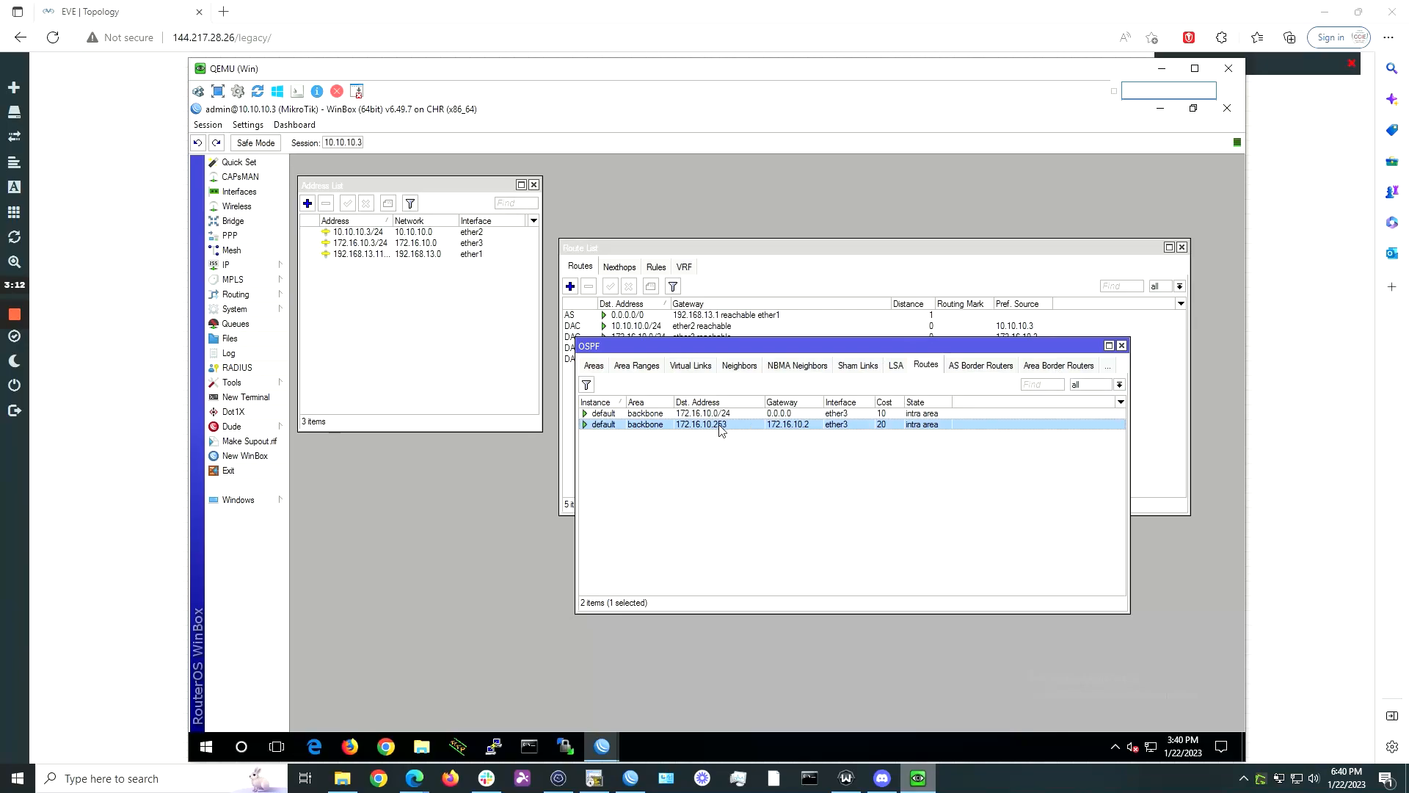
click(723, 262)
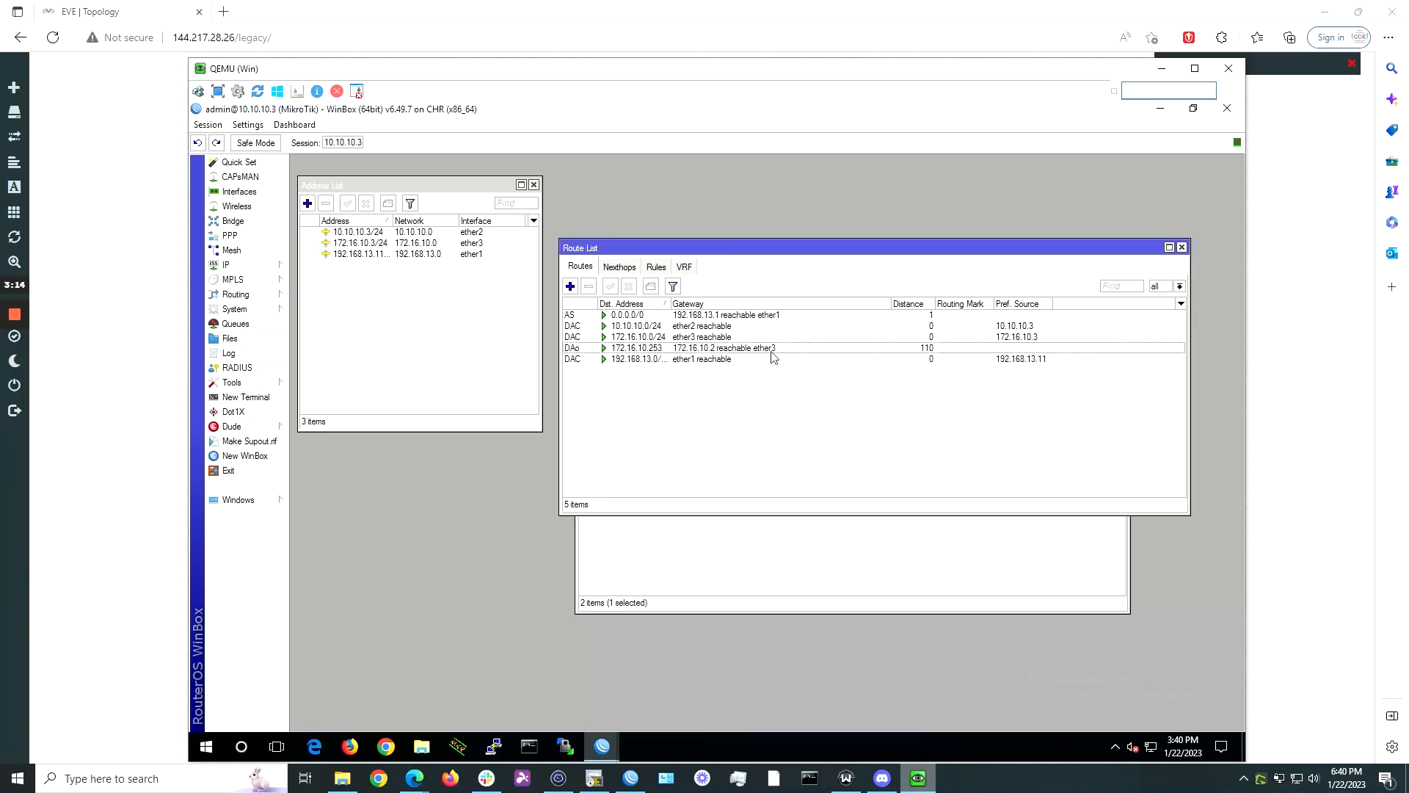